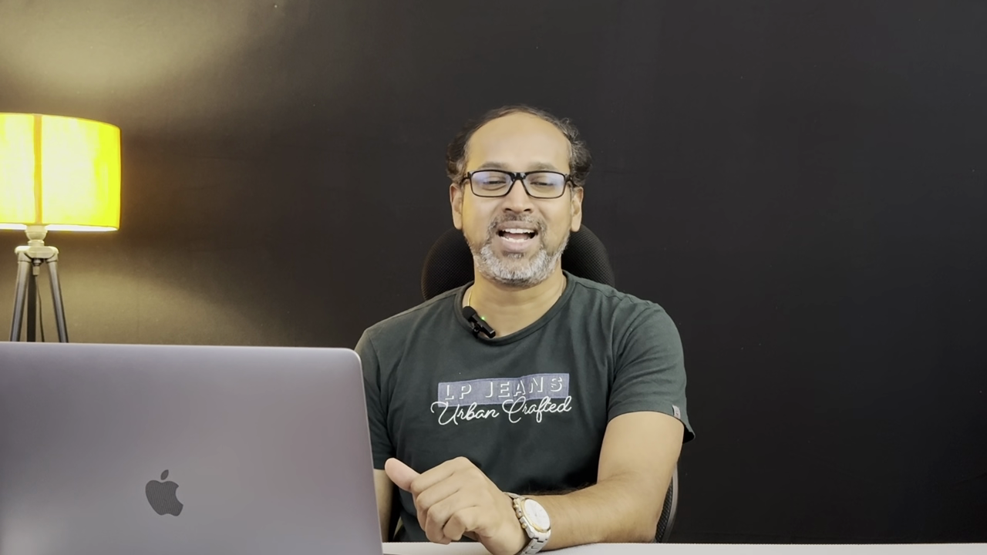
# Step: Open pexels-magda-ehlers-2114014.jpg and bring the cloud photo into the Dragon Manipulation document as a new layer
pyautogui.click(516, 540)
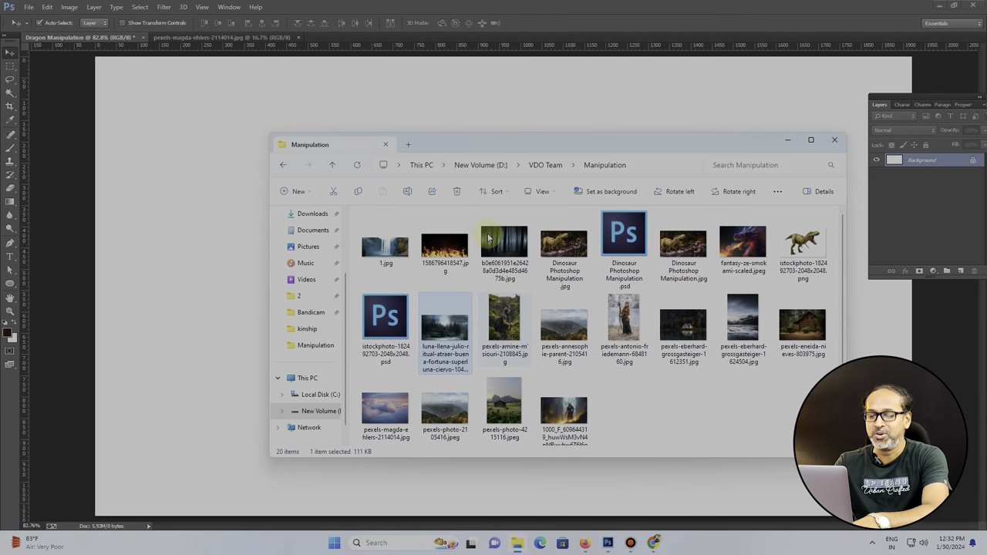
pyautogui.click(260, 37)
pyautogui.moveTo(106, 45); pyautogui.dragTo(621, 260)
pyautogui.scroll(-5, 621, 260)
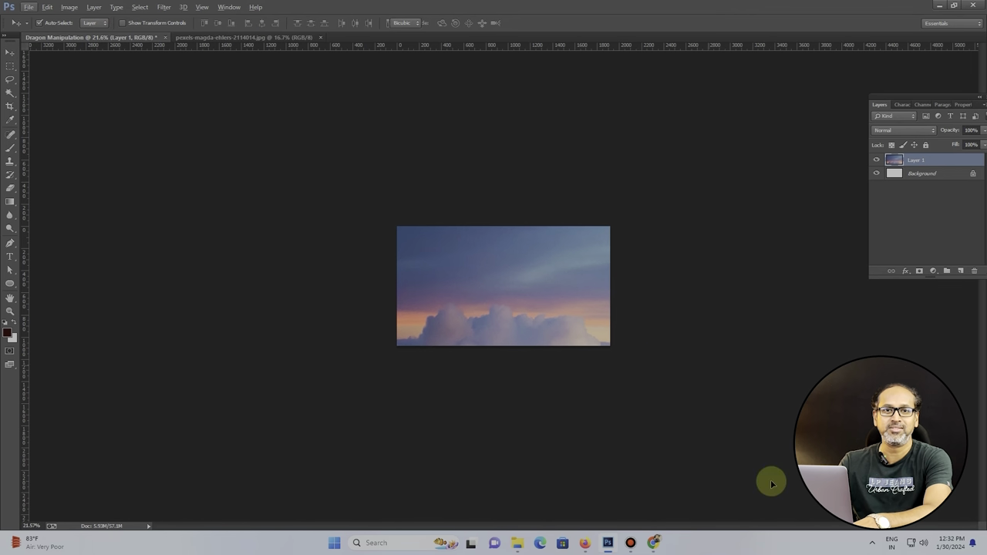
# Step: Scale the cloud layer down to about 54% and flip it vertically
pyautogui.hotkey('ctrl', 't')
pyautogui.moveTo(396, 226); pyautogui.dragTo(540, 327)
pyautogui.moveTo(569, 360); pyautogui.dragTo(416, 240)
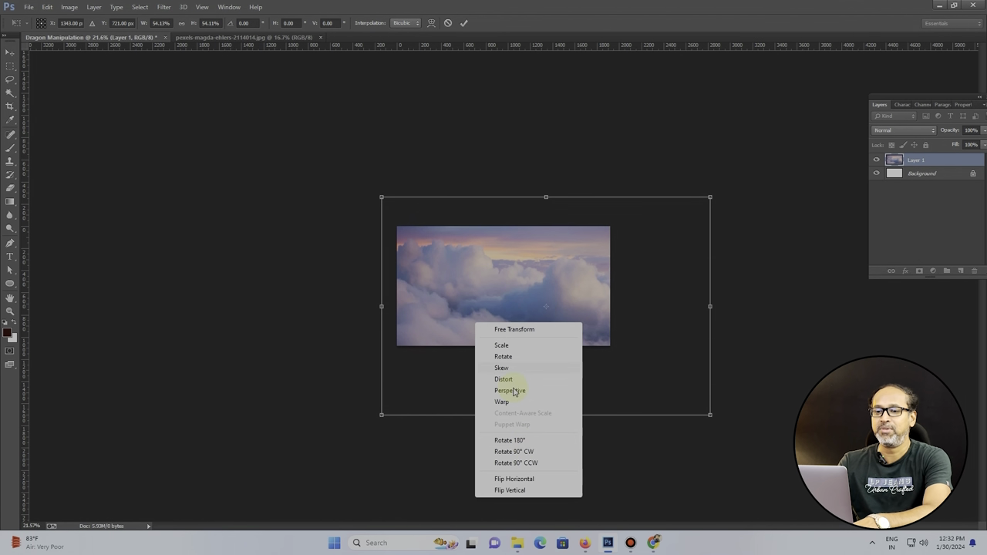
pyautogui.rightClick(475, 322)
pyautogui.click(509, 491)
# Step: Shrink and position the clouds to fill the canvas, flip them horizontally and apply the transform
pyautogui.moveTo(540, 291); pyautogui.dragTo(540, 222)
pyautogui.moveTo(710, 128); pyautogui.dragTo(617, 201)
pyautogui.moveTo(573, 262); pyautogui.dragTo(585, 272)
pyautogui.rightClick(585, 271)
pyautogui.click(626, 430)
pyautogui.moveTo(569, 315); pyautogui.dragTo(569, 308)
pyautogui.click(463, 23)
pyautogui.rightClick(503, 262)
pyautogui.click(534, 268)
pyautogui.scroll(-2, 533, 270)
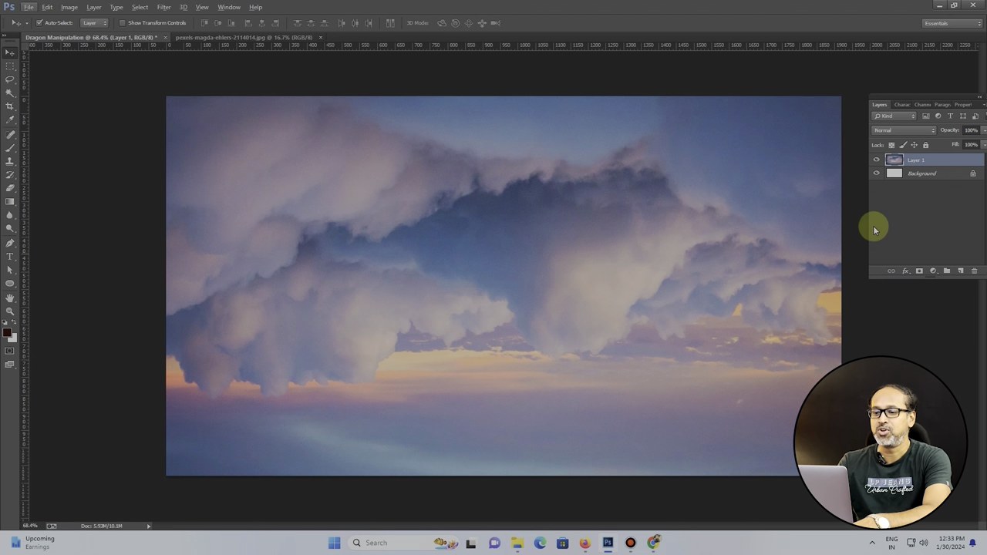
# Step: Add a Channel Mixer adjustment above the clouds with the Red output set to Red 0, Green +200 and Blue -100
pyautogui.click(933, 271)
pyautogui.click(910, 428)
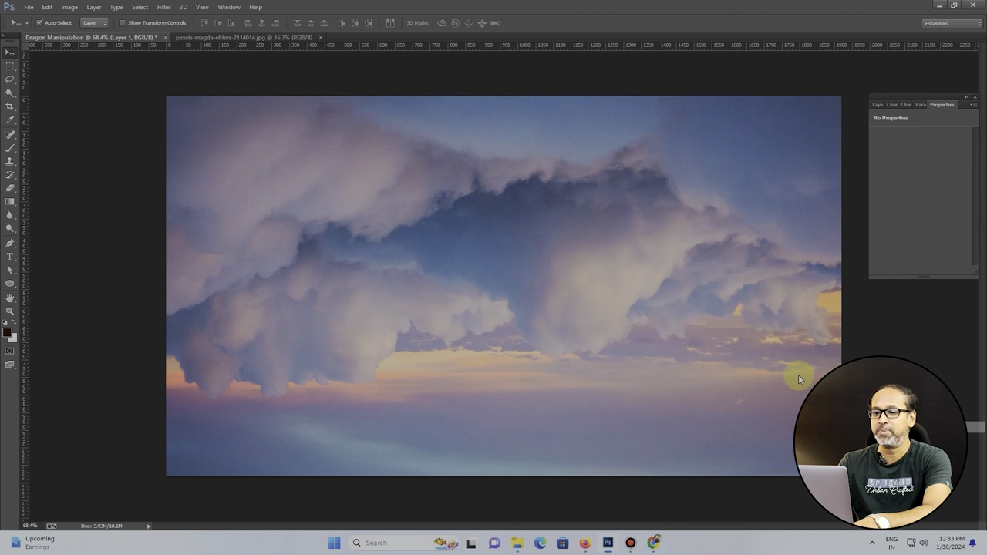
pyautogui.moveTo(947, 217); pyautogui.dragTo(918, 200)
pyautogui.write('100')
pyautogui.press('Return')
pyautogui.moveTo(922, 235); pyautogui.dragTo(920, 238)
pyautogui.click(940, 223)
pyautogui.write('-100')
pyautogui.press('Return')
pyautogui.doubleClick(942, 181)
pyautogui.write('0')
pyautogui.press('Return')
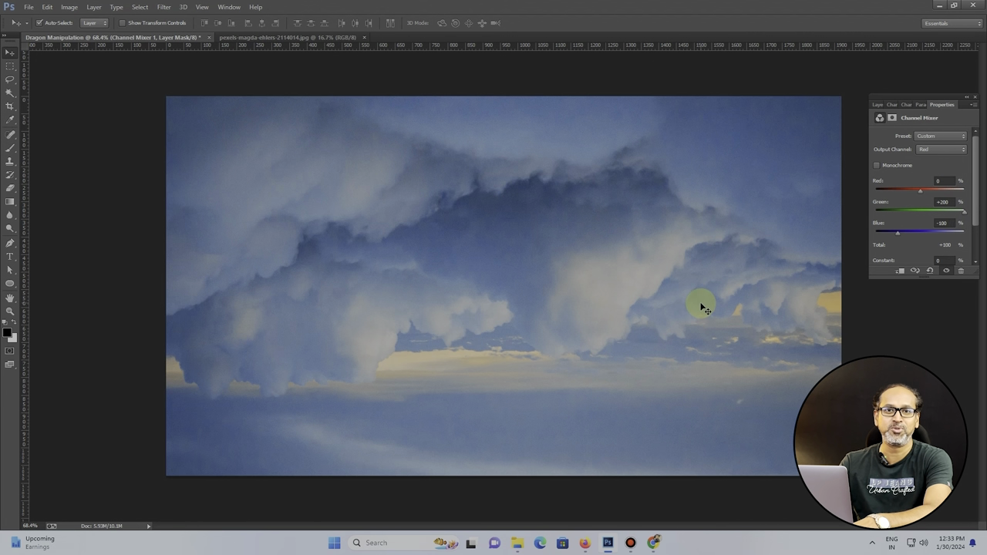
# Step: Add a Hue/Saturation adjustment above the clouds with Hue -180, Saturation -77 and Lightness -45
pyautogui.click(878, 104)
pyautogui.click(951, 270)
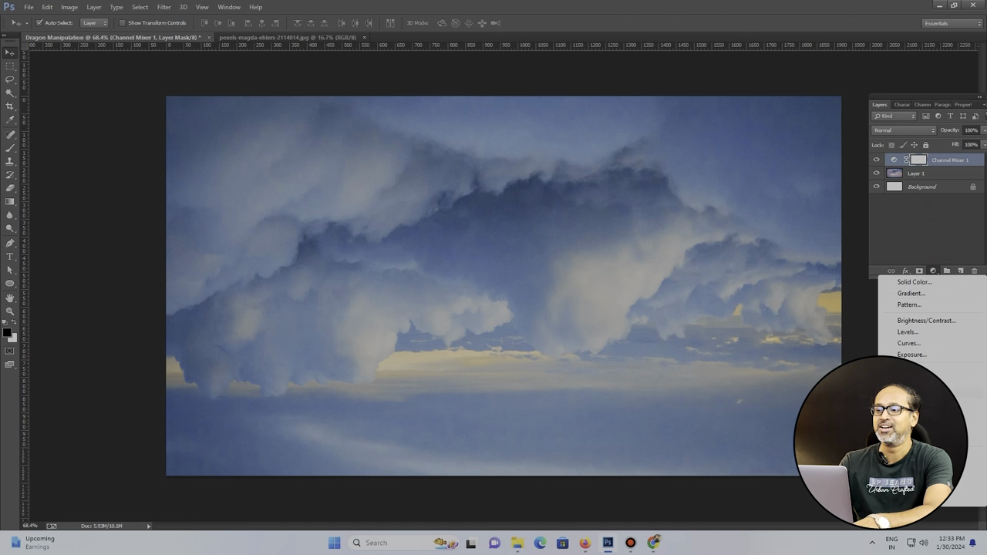
pyautogui.click(913, 327)
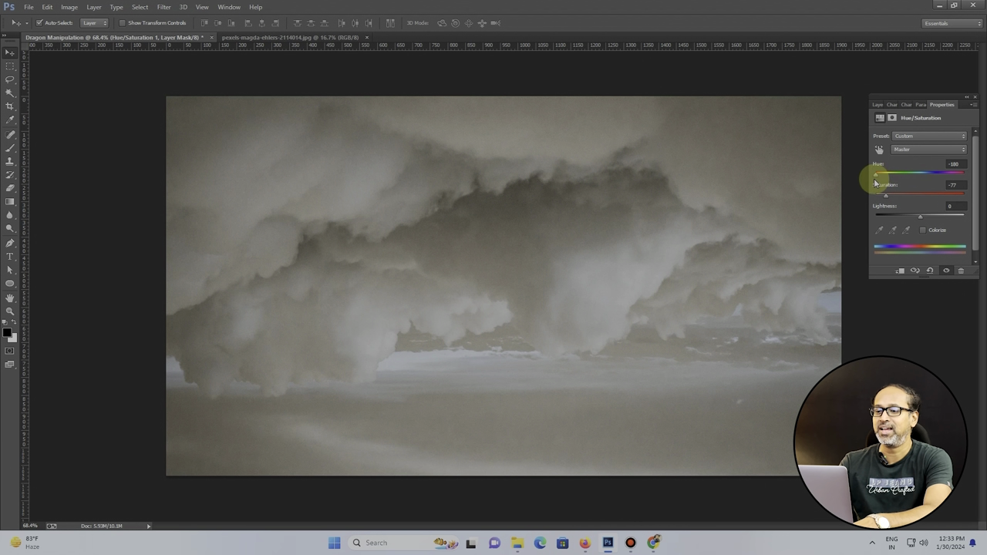
pyautogui.moveTo(910, 219); pyautogui.dragTo(895, 217)
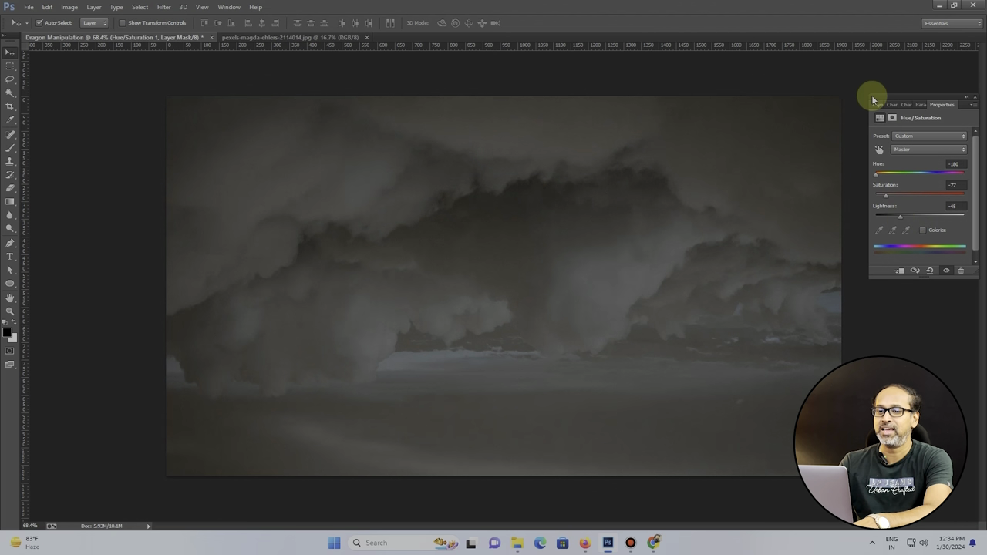
pyautogui.click(877, 104)
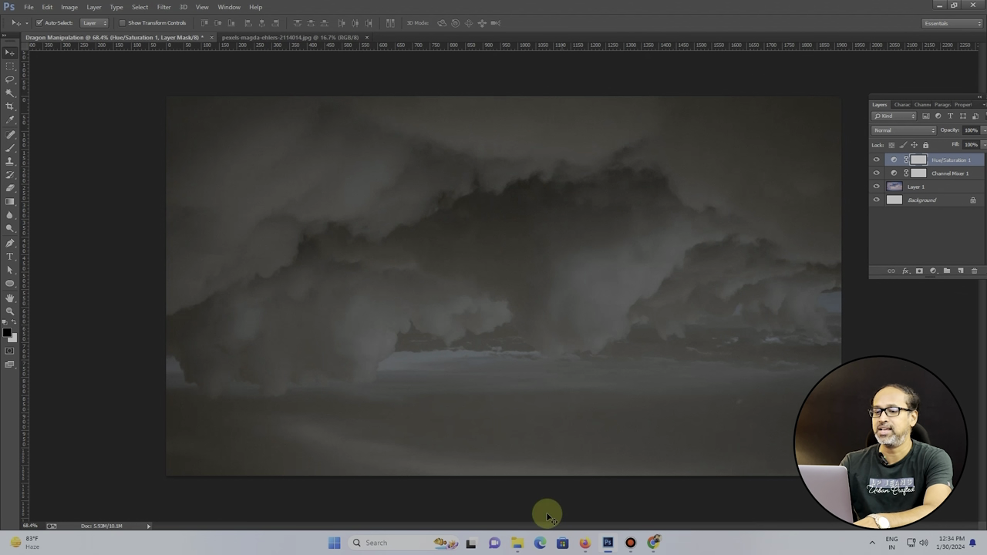
# Step: Open pexels-annesophie-parent-2105416.jpg and copy the mountain photo into the Dragon Manipulation document
pyautogui.click(516, 543)
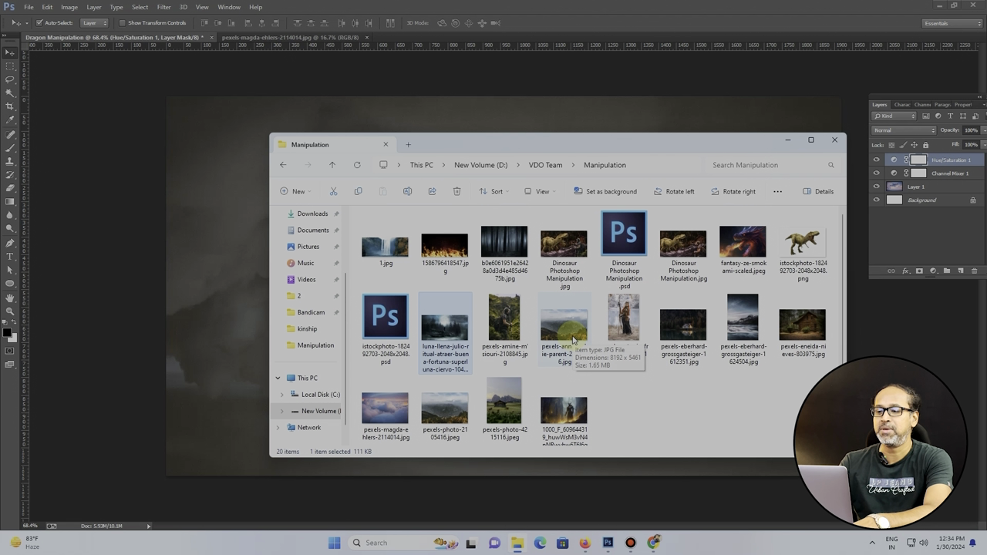
pyautogui.moveTo(573, 340); pyautogui.dragTo(639, 27)
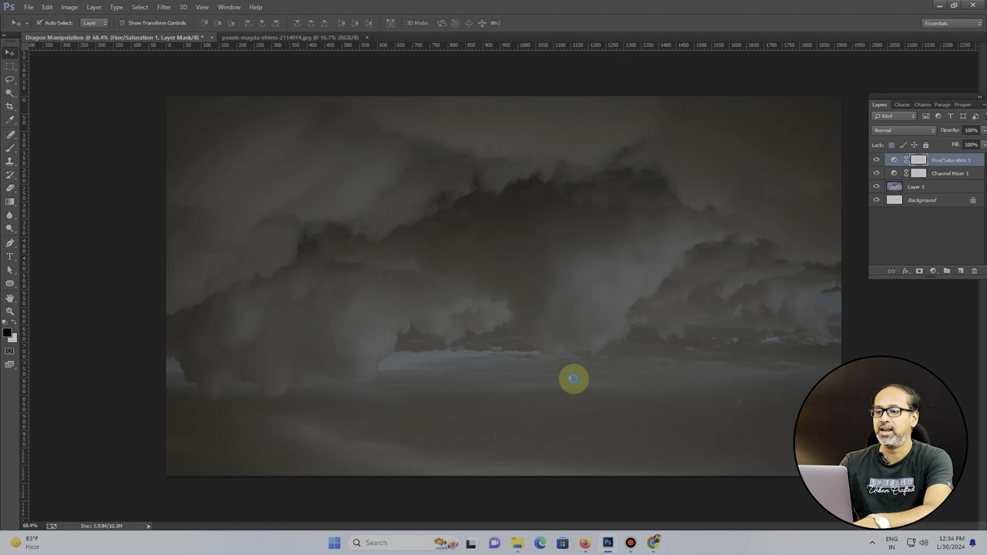
pyautogui.click(176, 38)
pyautogui.hotkey('ctrl', 'v')
pyautogui.scroll(-3, 517, 293)
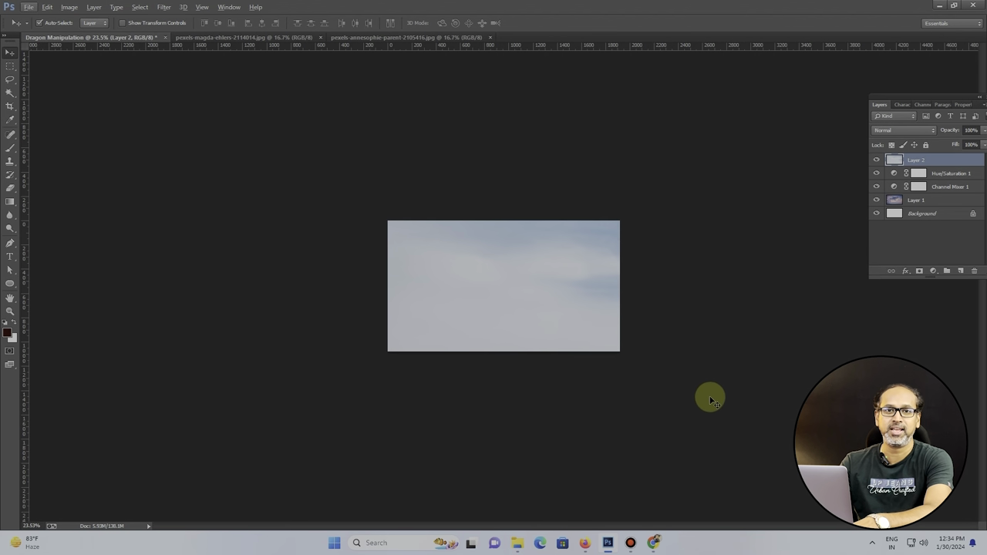
# Step: Scale the mountain layer to about 23.6%, align its lower edge with the canvas bottom and apply the transform
pyautogui.hotkey('ctrl', 't')
pyautogui.moveTo(389, 223); pyautogui.dragTo(633, 418)
pyautogui.moveTo(693, 425); pyautogui.dragTo(458, 267)
pyautogui.scroll(-4, 738, 415)
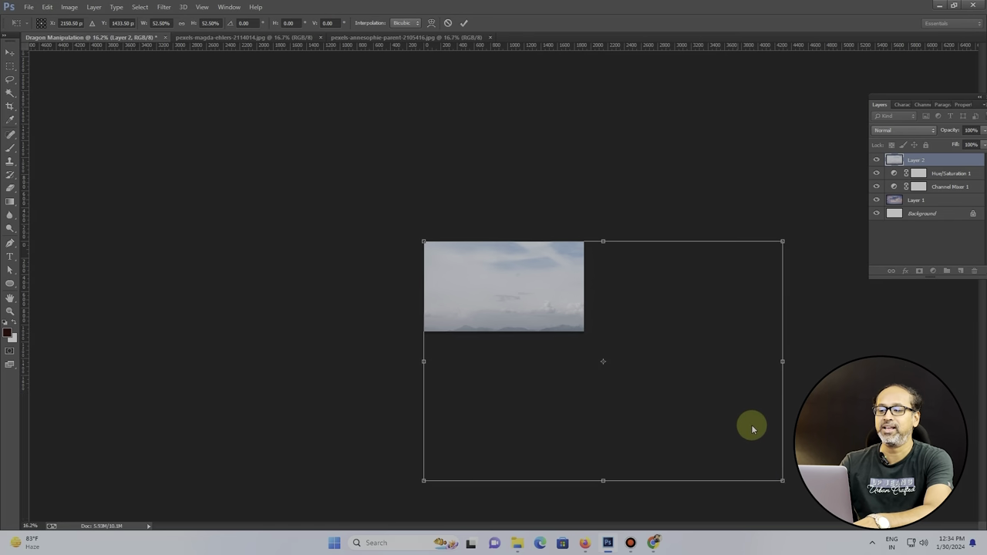
pyautogui.moveTo(782, 481); pyautogui.dragTo(610, 315)
pyautogui.moveTo(542, 298); pyautogui.dragTo(542, 278)
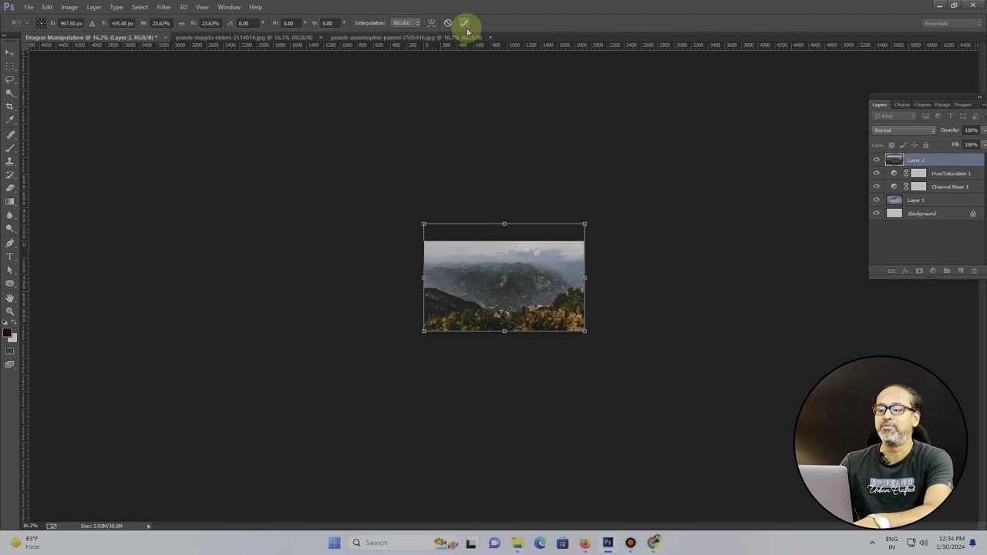
pyautogui.click(464, 23)
pyautogui.hotkey('ctrl', '0')
pyautogui.scroll(-2, 535, 282)
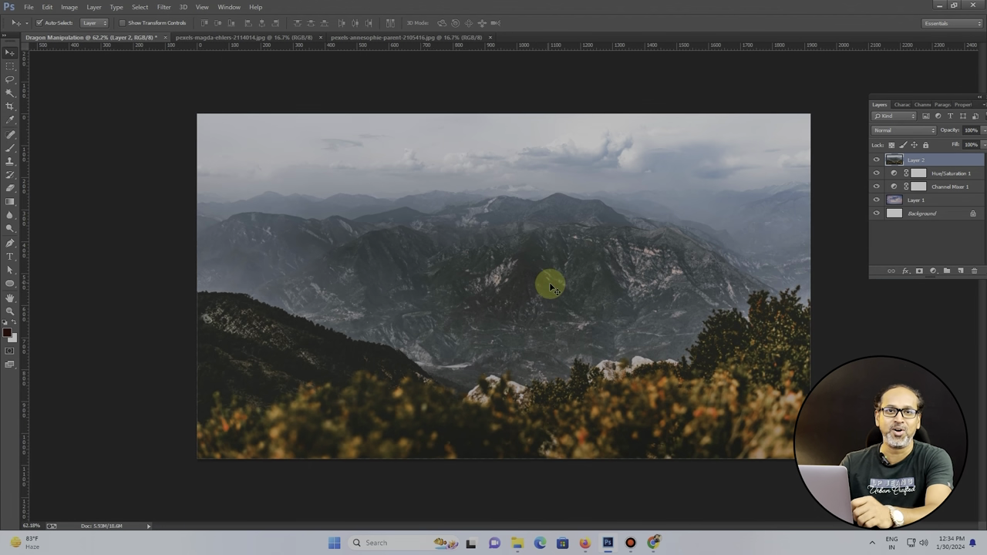
# Step: Add a clipped Hue/Saturation adjustment to the mountains, widening the Cyans range and setting Hue -180, Saturation -77 and Lightness -82
pyautogui.click(933, 270)
pyautogui.click(910, 383)
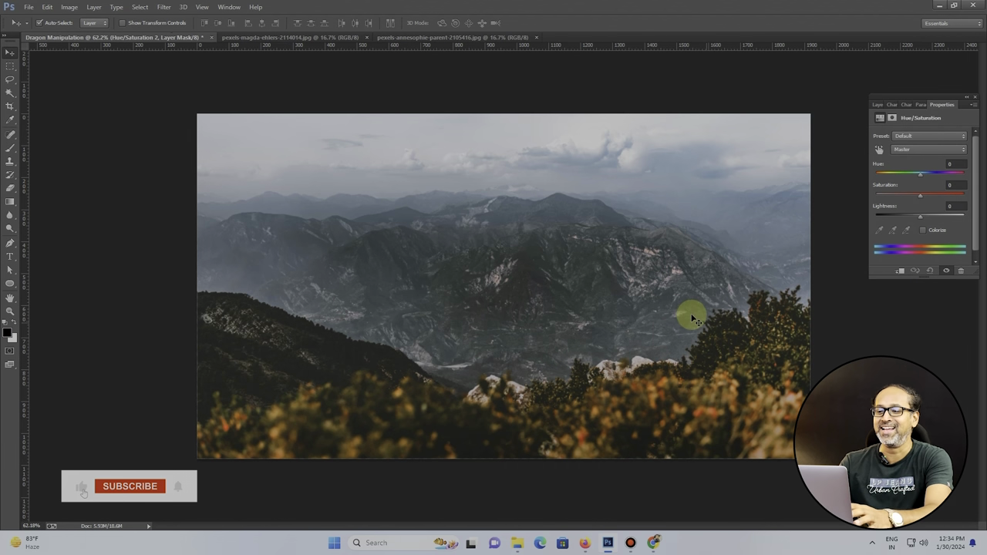
pyautogui.click(879, 150)
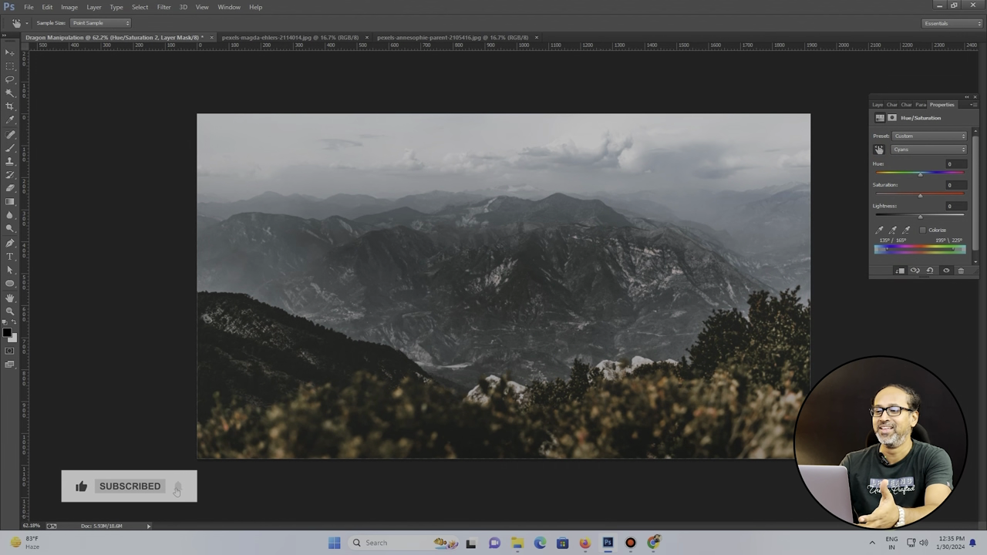
pyautogui.moveTo(910, 255); pyautogui.dragTo(943, 254)
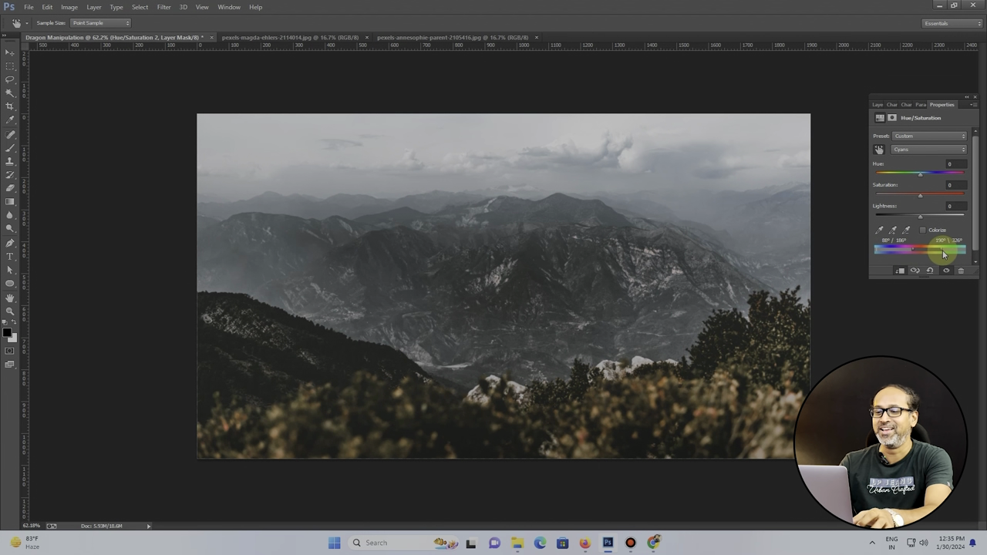
pyautogui.moveTo(920, 221); pyautogui.dragTo(897, 224)
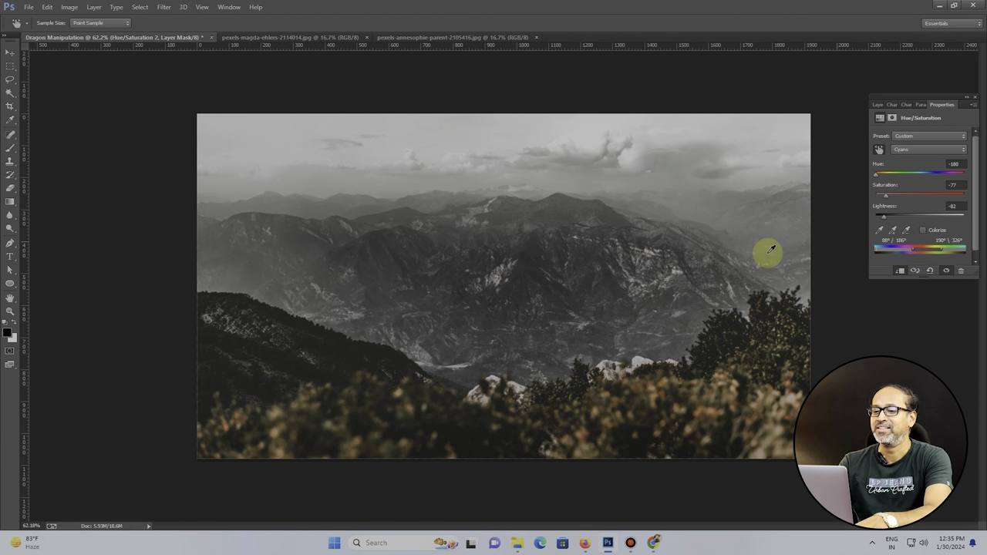
# Step: Erase the sky of the mountain layer with a large 700 px Eraser to expose the dark clouds
pyautogui.click(10, 53)
pyautogui.click(10, 188)
pyautogui.press(']')
pyautogui.press(']')
pyautogui.press(']')
pyautogui.moveTo(219, 149)
pyautogui.mouseDown()
pyautogui.moveTo(774, 159)
pyautogui.moveTo(710, 183)
pyautogui.moveTo(205, 203)
pyautogui.moveTo(260, 152)
pyautogui.moveTo(577, 253)
pyautogui.mouseUp()
pyautogui.hotkey('ctrl', 'z')
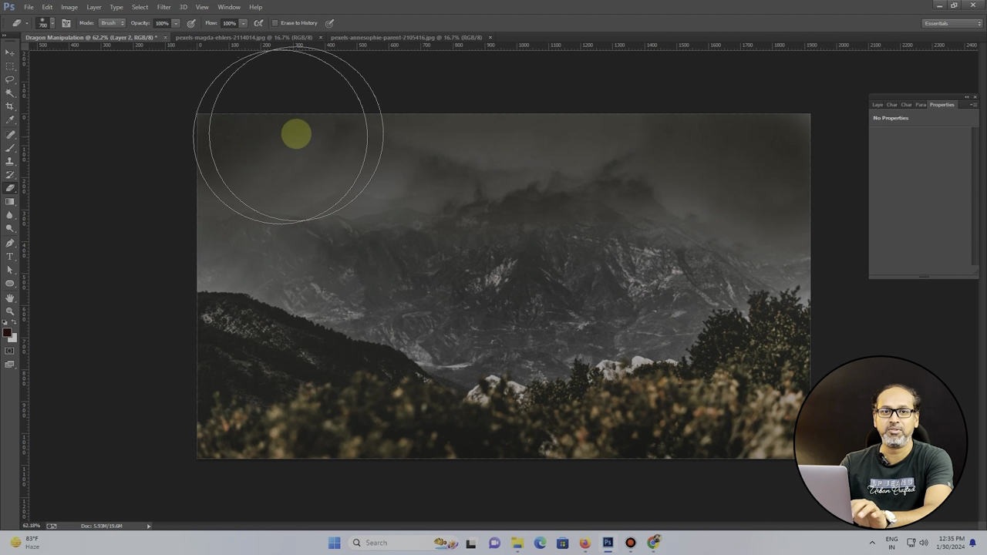
# Step: Move the mountain layer down and erase more of its upper part to blend it into the clouds
pyautogui.press('v')
pyautogui.moveTo(529, 334)
pyautogui.mouseDown()
pyautogui.moveTo(522, 379)
pyautogui.moveTo(524, 371)
pyautogui.mouseUp()
pyautogui.click(10, 179)
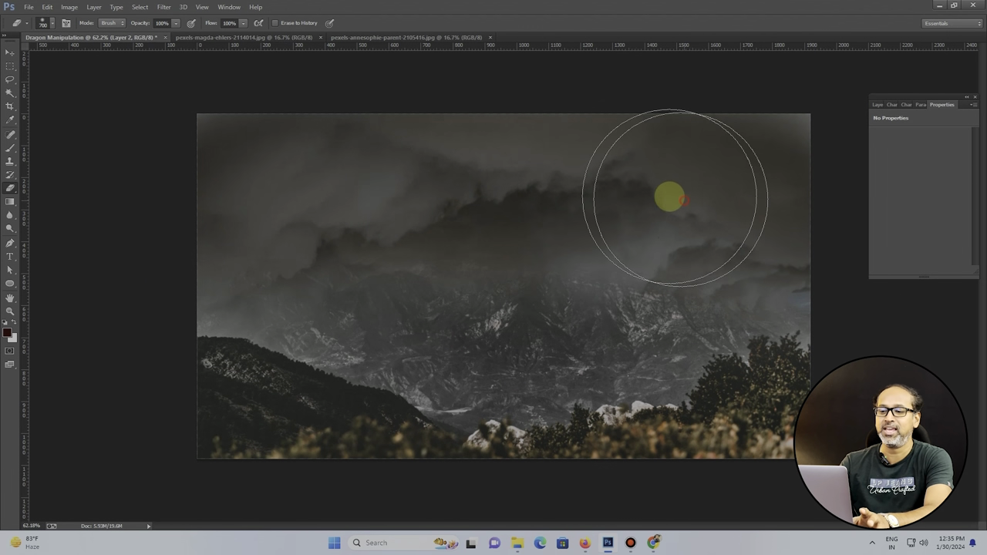
pyautogui.press('v')
# Step: Open fantasy-ze-smokami-scaled.jpeg and bring the dragon image into the Dragon Manipulation document
pyautogui.click(518, 543)
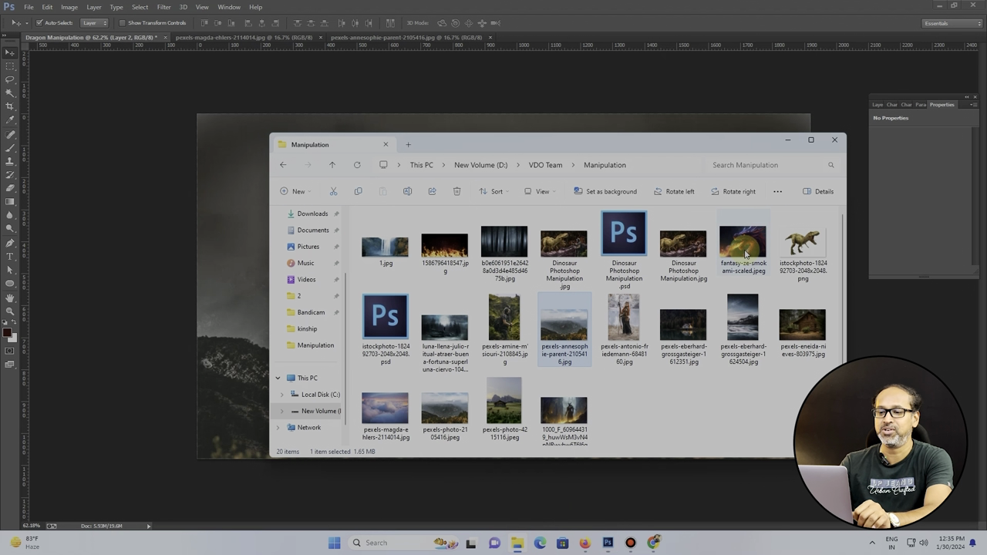
pyautogui.moveTo(745, 254); pyautogui.dragTo(672, 31)
pyautogui.moveTo(216, 45); pyautogui.dragTo(677, 353)
# Step: Scale the dragon layer to about 62% and place it at the lower right of the canvas
pyautogui.hotkey('ctrl', 't')
pyautogui.moveTo(200, 113); pyautogui.dragTo(351, 224)
pyautogui.moveTo(509, 344); pyautogui.dragTo(491, 247)
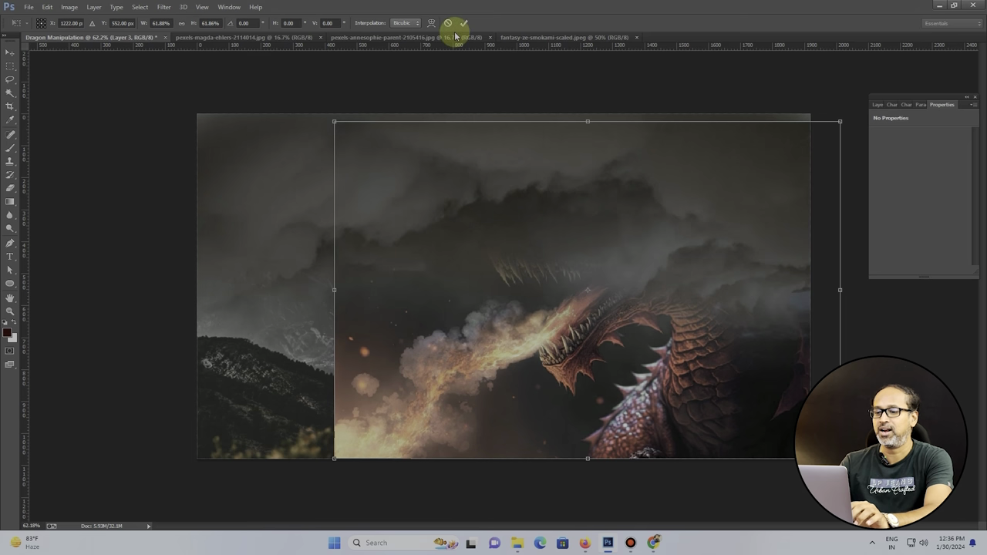
pyautogui.click(463, 23)
# Step: Place the dragon layer beneath the mountain layer and shift the mountains slightly down
pyautogui.click(878, 104)
pyautogui.moveTo(941, 172); pyautogui.dragTo(942, 193)
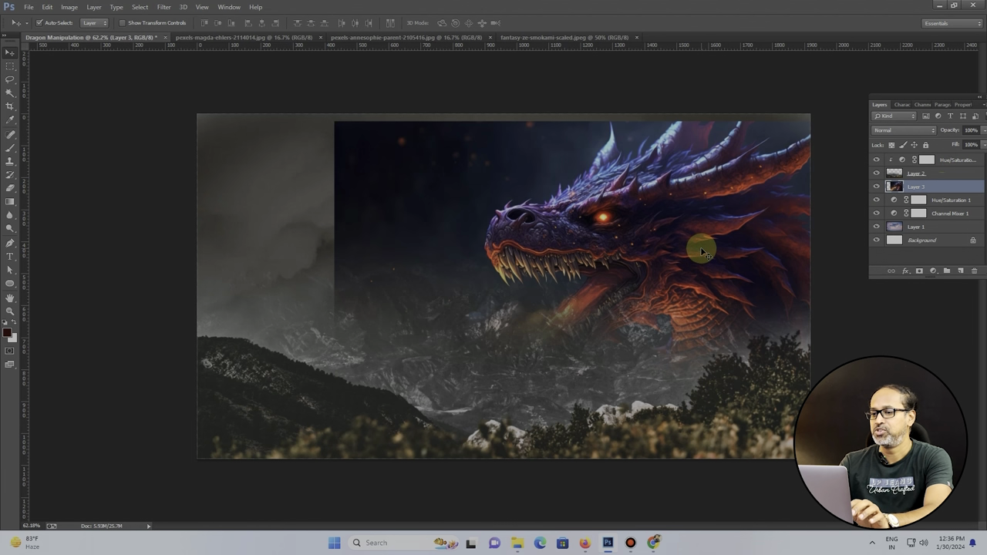
pyautogui.moveTo(745, 388); pyautogui.dragTo(743, 411)
# Step: Bring the dragon layer to the top of the stack and release it from the clipping mask
pyautogui.click(644, 227)
pyautogui.hotkey('ctrl', 'shift', ']')
pyautogui.moveTo(569, 403); pyautogui.dragTo(568, 416)
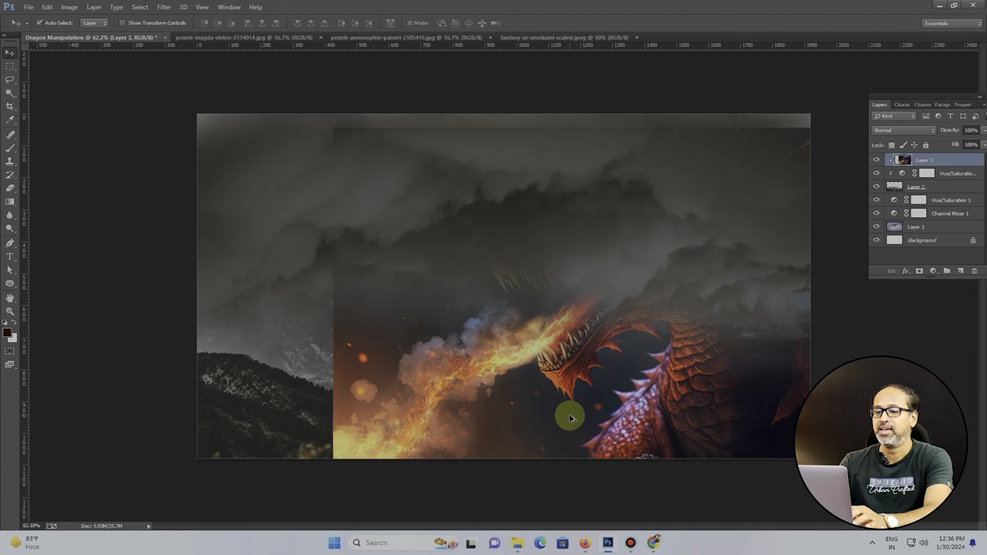
pyautogui.hotkey('ctrl', 'alt', 'g')
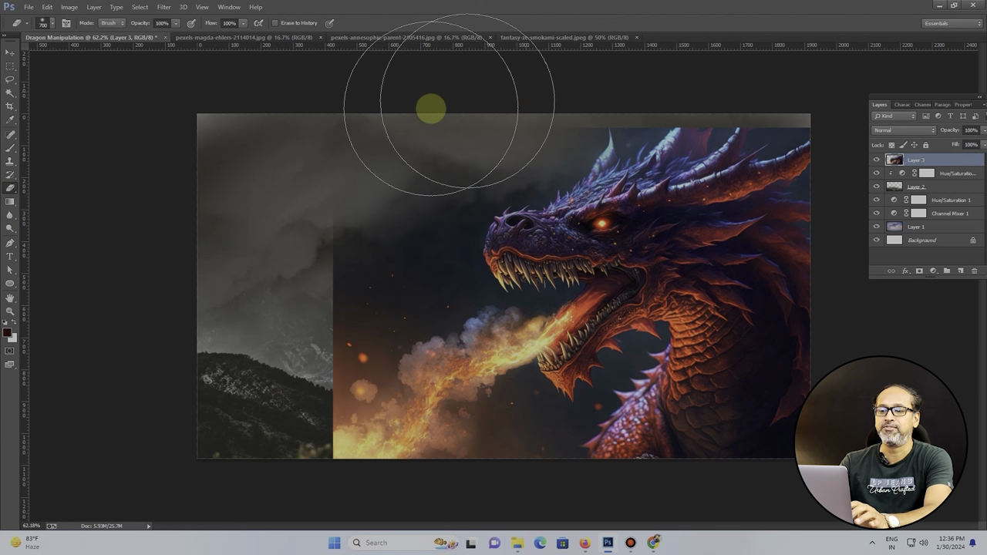
# Step: Enlarge the dragon layer slightly so it reaches the upper edge of the canvas
pyautogui.hotkey('ctrl', 't')
pyautogui.moveTo(332, 125); pyautogui.dragTo(311, 114)
pyautogui.click(464, 24)
# Step: Erase the dark background around the dragon's head, jaw and flame, reducing the Eraser from 700 to 200 px for finer areas
pyautogui.press('e')
pyautogui.moveTo(370, 223)
pyautogui.mouseDown()
pyautogui.moveTo(267, 337)
pyautogui.moveTo(236, 442)
pyautogui.mouseUp()
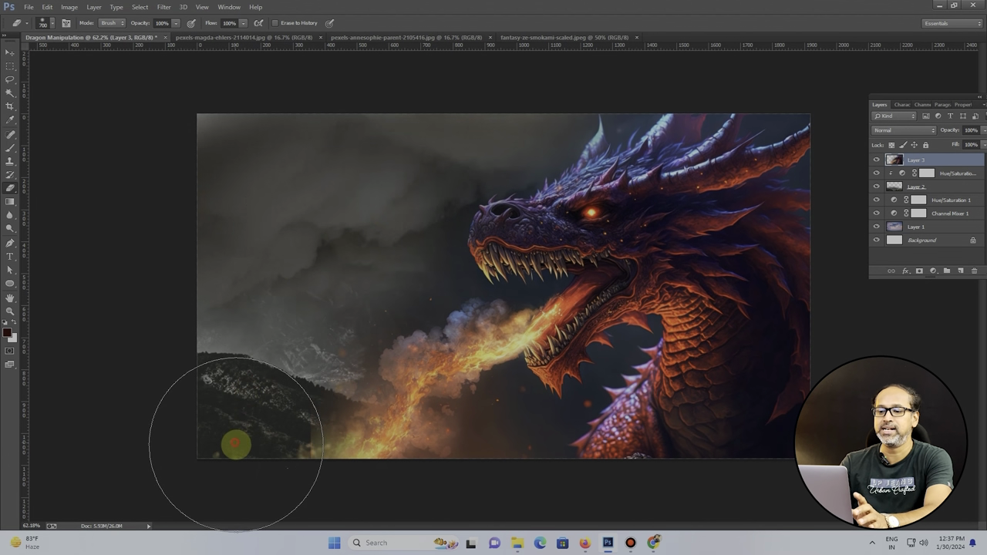
pyautogui.press('[')
pyautogui.press('[')
pyautogui.press('[')
pyautogui.press('[')
pyautogui.press('[')
pyautogui.press('[')
pyautogui.moveTo(501, 414)
pyautogui.mouseDown()
pyautogui.moveTo(475, 443)
pyautogui.moveTo(546, 433)
pyautogui.moveTo(567, 419)
pyautogui.mouseUp()
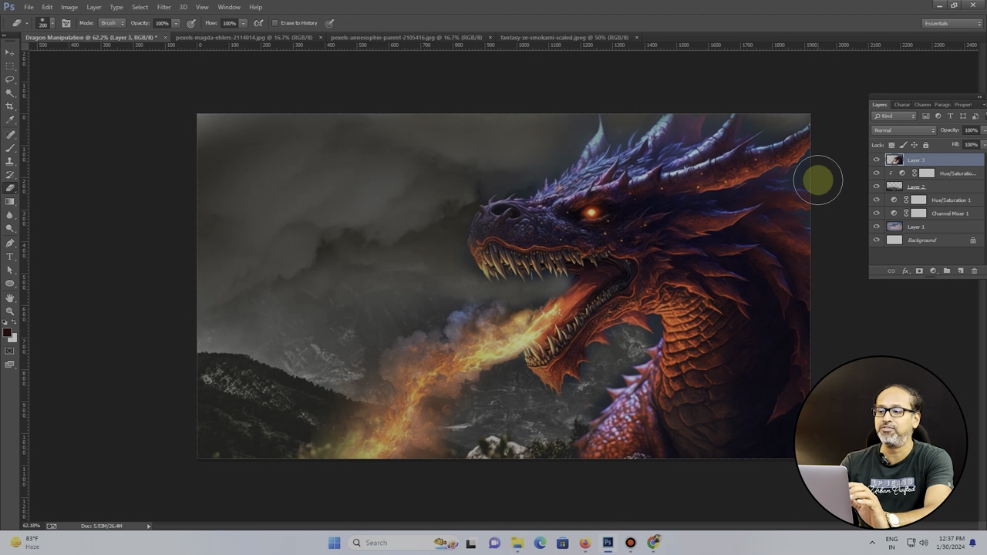
# Step: Scale the dragon layer down, reposition it against the lower-right edges of the canvas and apply the transform
pyautogui.click(12, 52)
pyautogui.hotkey('ctrl', 't')
pyautogui.moveTo(310, 464); pyautogui.dragTo(390, 440)
pyautogui.moveTo(660, 383); pyautogui.dragTo(662, 423)
pyautogui.moveTo(379, 458); pyautogui.dragTo(398, 448)
pyautogui.moveTo(578, 425); pyautogui.dragTo(579, 436)
pyautogui.press('Return')
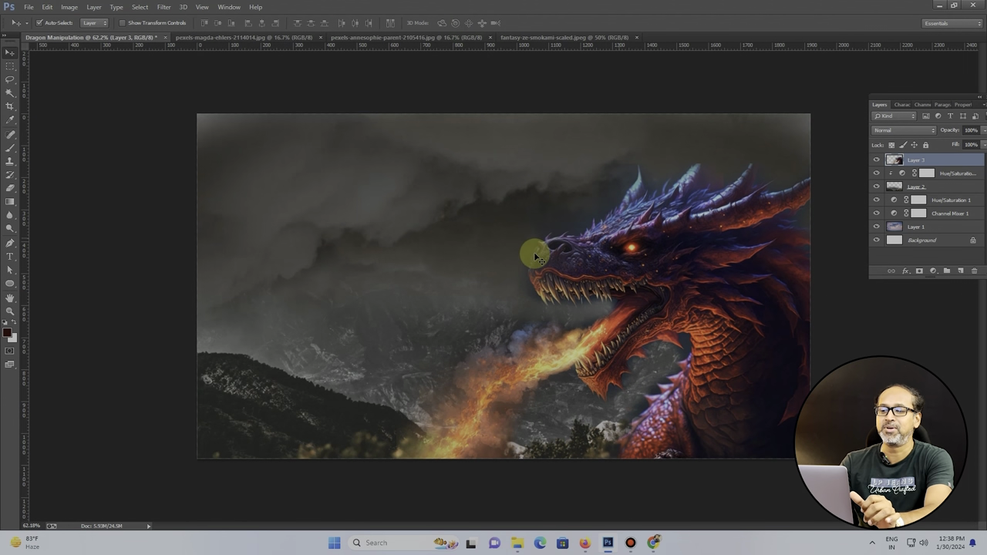
# Step: Erase the lower end of the dragon's flame with a 600 px Eraser
pyautogui.click(14, 191)
pyautogui.press(']')
pyautogui.press(']')
pyautogui.press(']')
pyautogui.press(']')
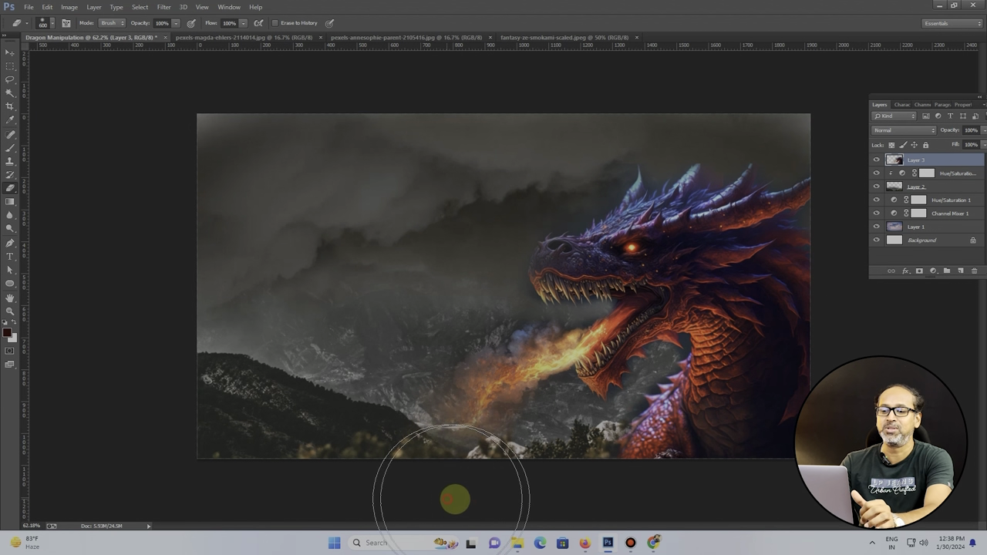
# Step: Apply a Black and White adjustment directly to the mountain layer with Blues set to -153%
pyautogui.click(10, 52)
pyautogui.click(925, 186)
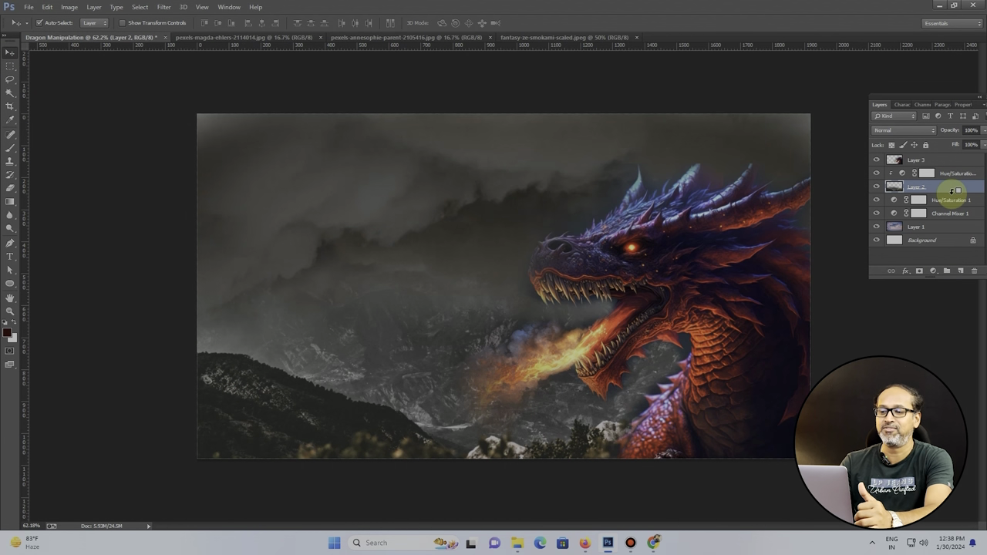
pyautogui.hotkey('ctrl', 'alt', 'shift', 'b')
pyautogui.moveTo(691, 330); pyautogui.dragTo(658, 333)
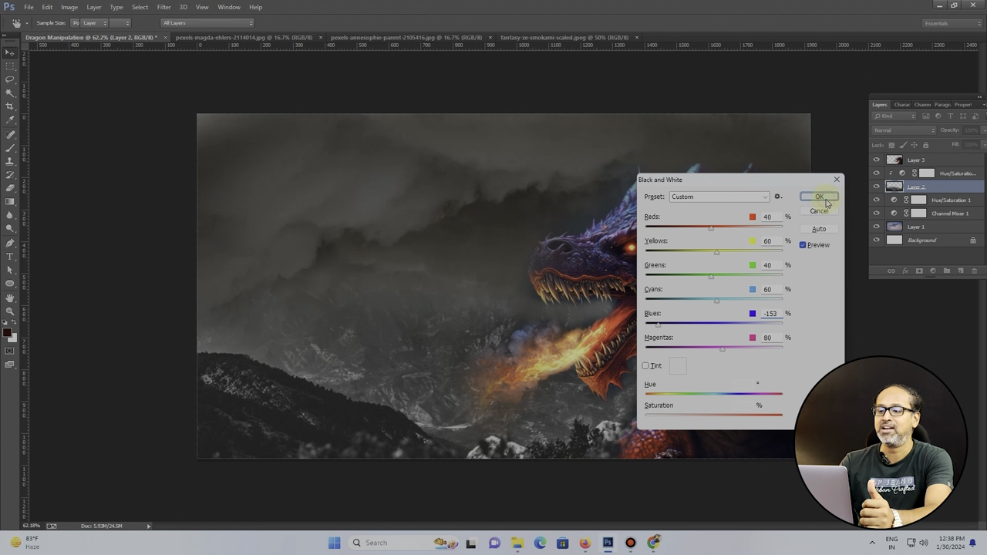
pyautogui.click(819, 199)
# Step: Copy a rectangular section of the dragon's flame onto a new layer
pyautogui.click(646, 373)
pyautogui.press('m')
pyautogui.moveTo(467, 312); pyautogui.dragTo(491, 386)
pyautogui.hotkey('ctrl', 'j')
pyautogui.press('v')
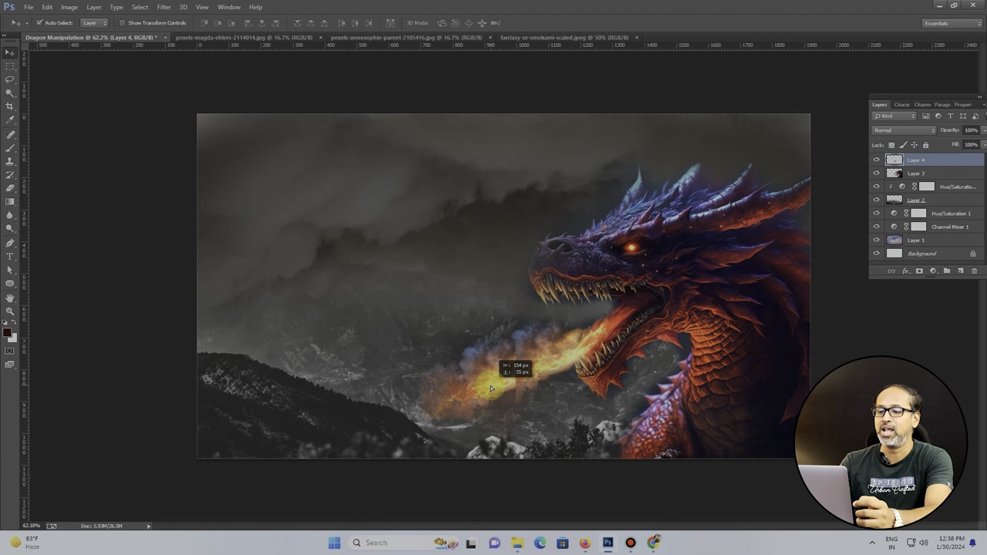
# Step: Flip the copied flame section vertically, rotate it by about -40° and position it as an extension of the dragon's flame
pyautogui.hotkey('ctrl', 't')
pyautogui.rightClick(490, 385)
pyautogui.click(529, 368)
pyautogui.moveTo(522, 433); pyautogui.dragTo(575, 394)
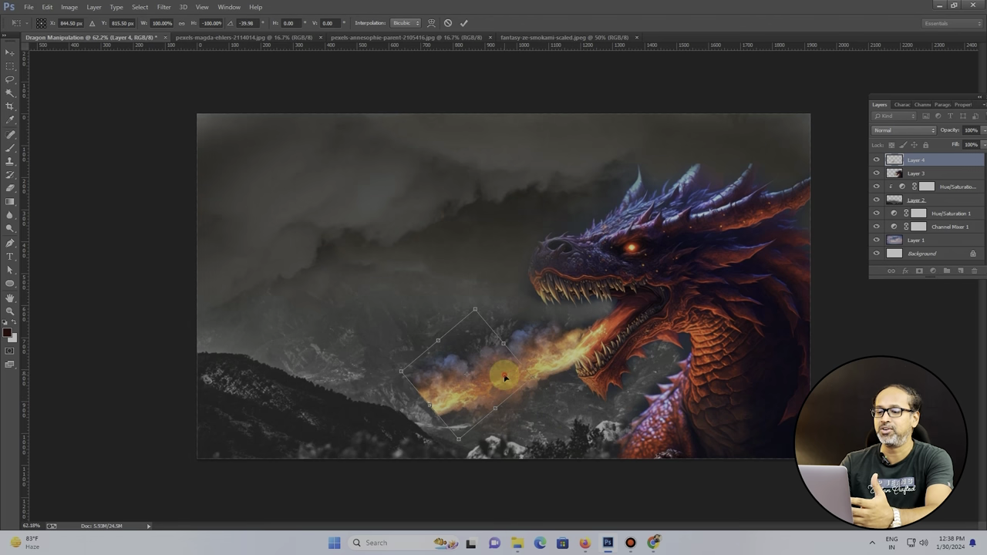
pyautogui.moveTo(504, 377); pyautogui.dragTo(525, 371)
pyautogui.click(464, 22)
# Step: Erase the outer end of the flame copy so that it blends into the dragon's fire
pyautogui.click(10, 188)
pyautogui.moveTo(334, 368)
pyautogui.mouseDown()
pyautogui.moveTo(384, 438)
pyautogui.moveTo(365, 396)
pyautogui.mouseUp()
pyautogui.press('v')
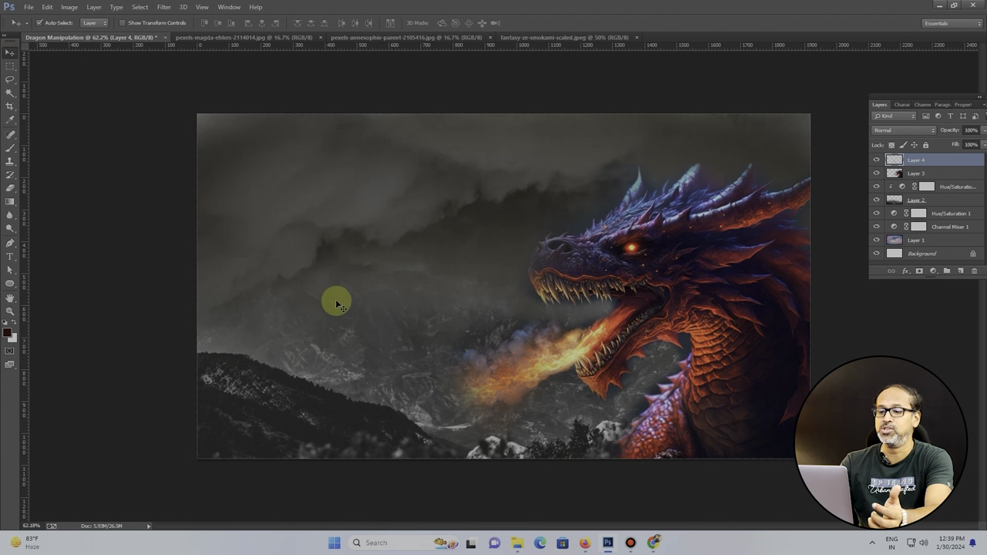
# Step: Open the log cabin image pexels-eneida-nieves-803975.jpg and paste it into the Dragon Manipulation document
pyautogui.click(518, 544)
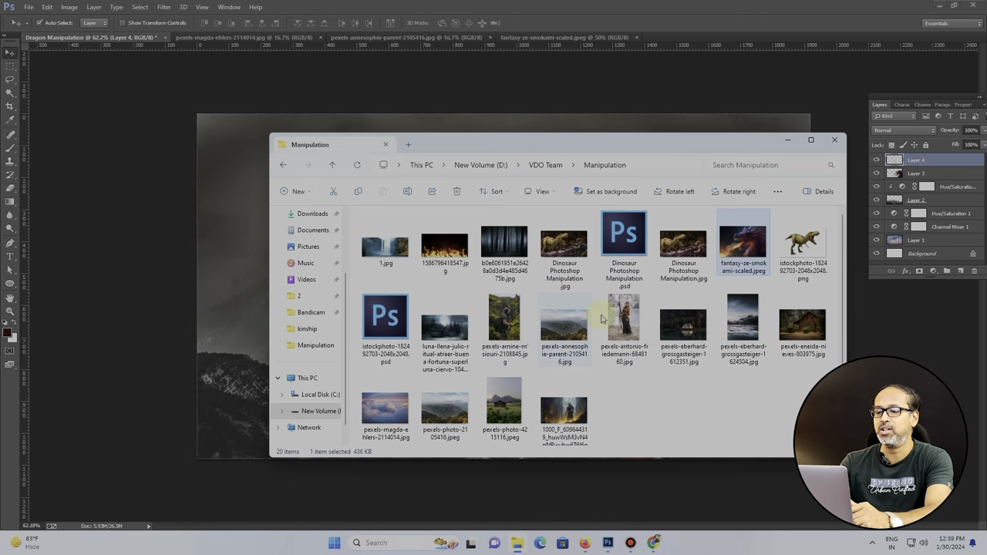
pyautogui.doubleClick(806, 339)
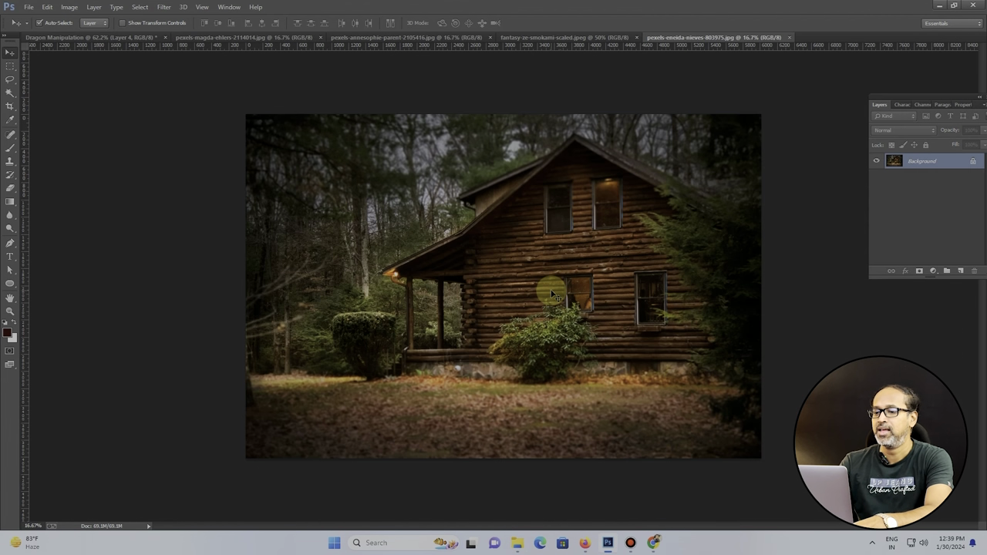
pyautogui.click(130, 39)
pyautogui.click(408, 330)
pyautogui.hotkey('ctrl', 'v')
# Step: Scale the cabin layer to about 10.6%, mirror it horizontally and place it over the left hillside
pyautogui.hotkey('ctrl', 't')
pyautogui.moveTo(197, 114); pyautogui.dragTo(593, 378)
pyautogui.moveTo(647, 420); pyautogui.dragTo(162, 232)
pyautogui.moveTo(254, 311); pyautogui.dragTo(368, 401)
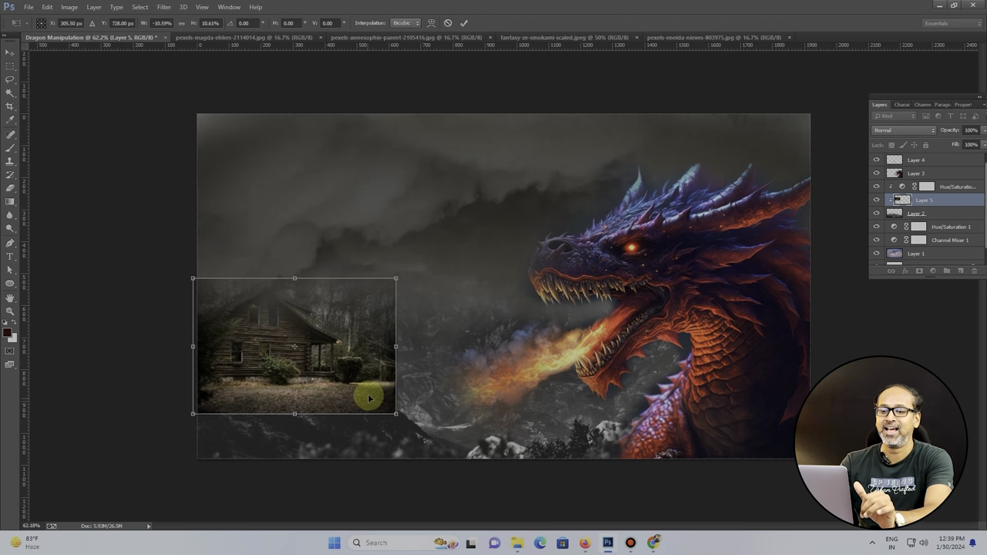
pyautogui.press('Return')
# Step: Bring the cabin layer to the top of the layer stack and shift it slightly up
pyautogui.hotkey('ctrl', ']')
pyautogui.hotkey('ctrl', ']')
pyautogui.hotkey('ctrl', ']')
pyautogui.moveTo(230, 366); pyautogui.dragTo(230, 357)
# Step: Try blend modes such as Lighten and Dissolve on the cabin layer
pyautogui.click(916, 131)
pyautogui.click(895, 223)
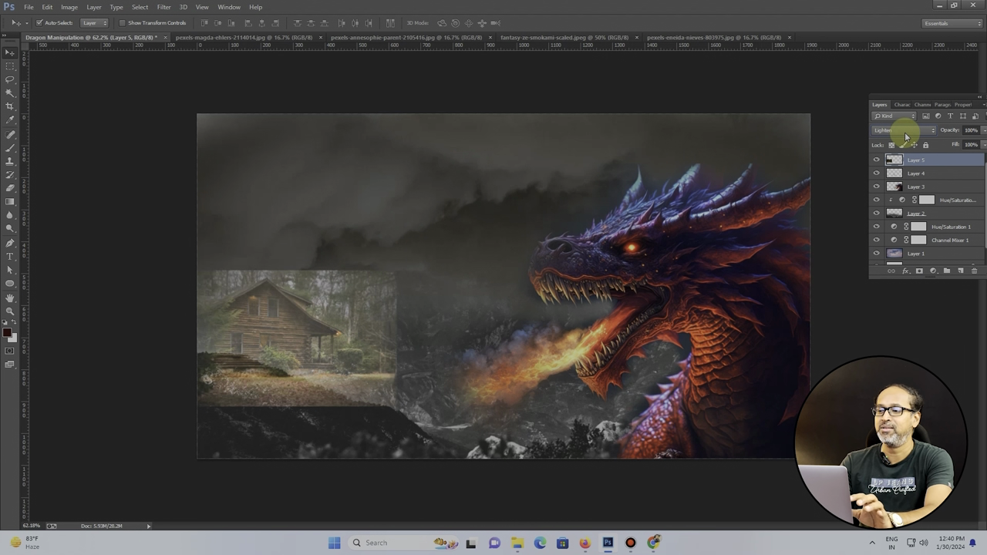
pyautogui.scroll(1, 904, 132)
pyautogui.scroll(7, 905, 132)
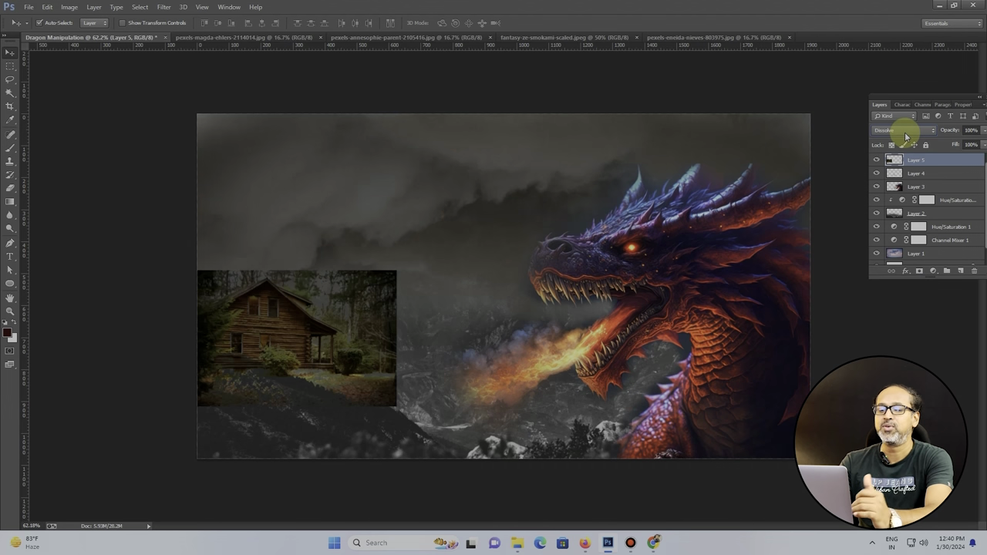
# Step: Erase the cabin image's surroundings with a 600 px Eraser and move the cabin down onto the left hillside
pyautogui.click(11, 188)
pyautogui.moveTo(273, 460)
pyautogui.mouseDown()
pyautogui.moveTo(358, 456)
pyautogui.moveTo(288, 200)
pyautogui.moveTo(305, 200)
pyautogui.mouseUp()
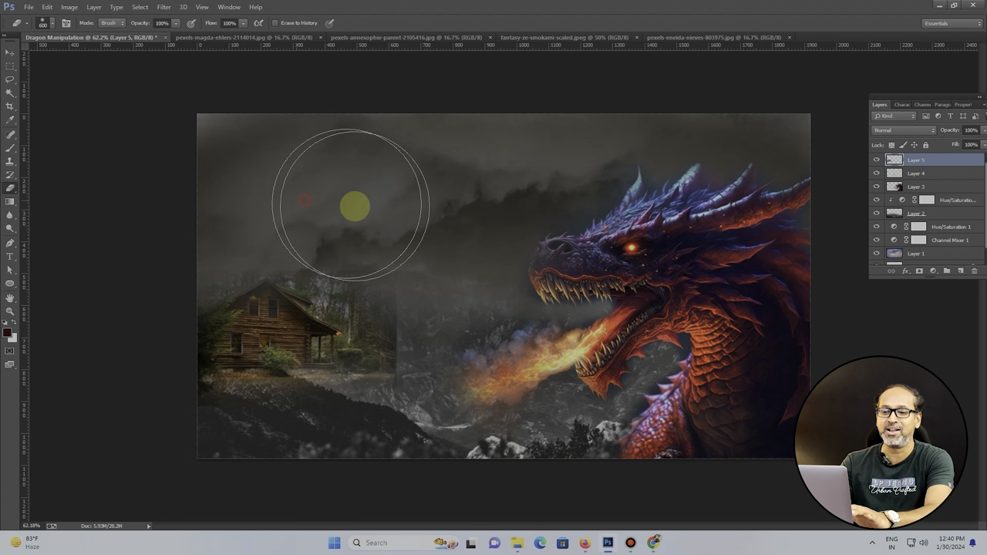
pyautogui.press('v')
pyautogui.moveTo(278, 328)
pyautogui.mouseDown()
pyautogui.moveTo(278, 370)
pyautogui.moveTo(259, 373)
pyautogui.mouseUp()
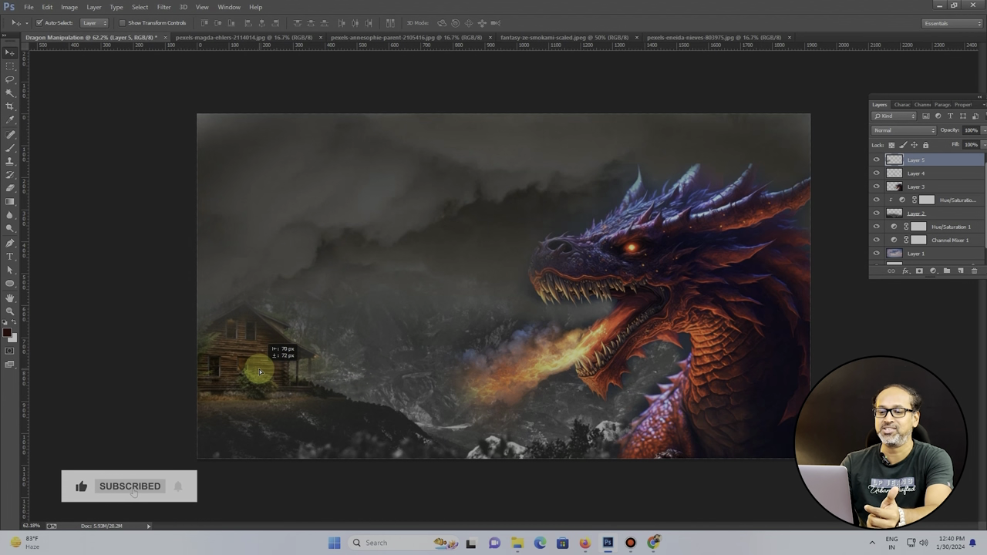
# Step: Convert the cabin layer to black and white with the default settings and adjust its position on the hillside
pyautogui.hotkey('ctrl', 'alt', 'shift', 'b')
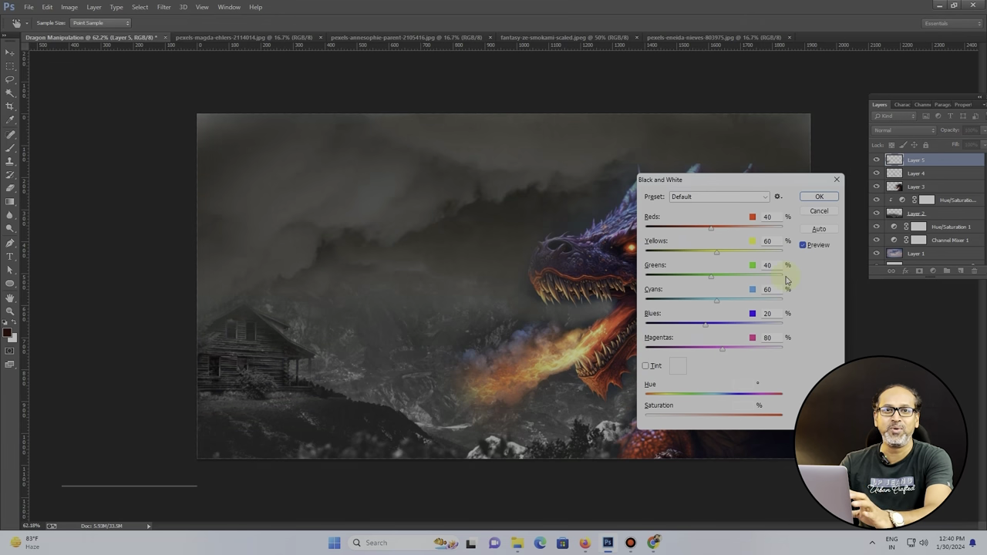
pyautogui.press('Return')
pyautogui.moveTo(313, 363); pyautogui.dragTo(291, 368)
# Step: Erase the leftover edges beside the cabin's porch with a 90 px Eraser and nudge the cabin slightly up
pyautogui.press('e')
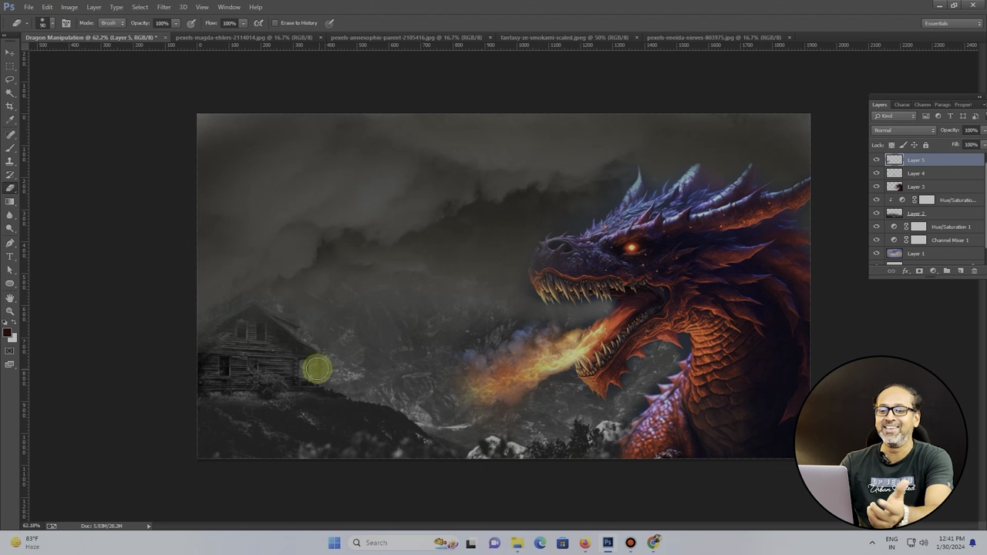
pyautogui.press('v')
pyautogui.moveTo(283, 363); pyautogui.dragTo(283, 359)
# Step: Erase parts of the mountain layer around the cabin's porch with a 200 px Eraser
pyautogui.click(918, 214)
pyautogui.click(10, 202)
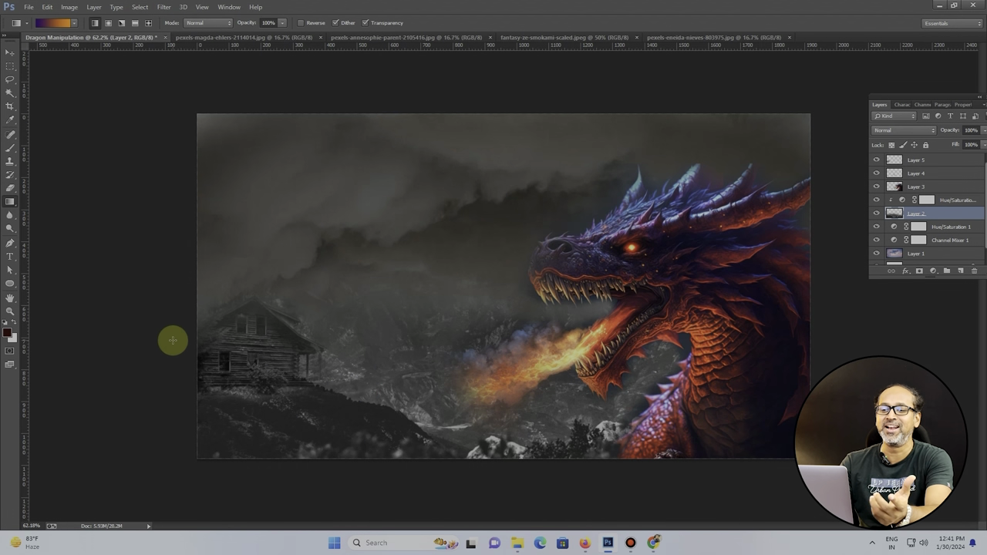
pyautogui.click(13, 187)
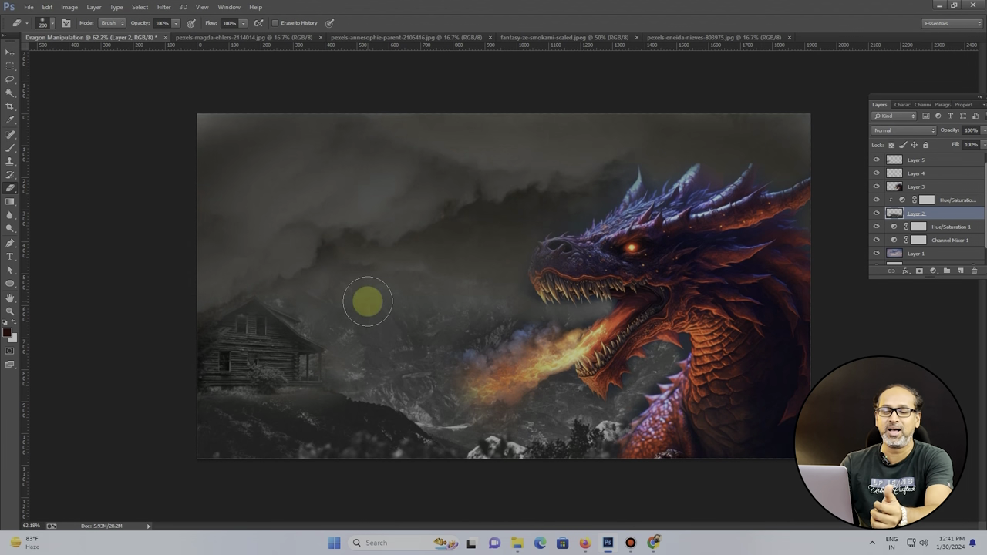
pyautogui.click(10, 51)
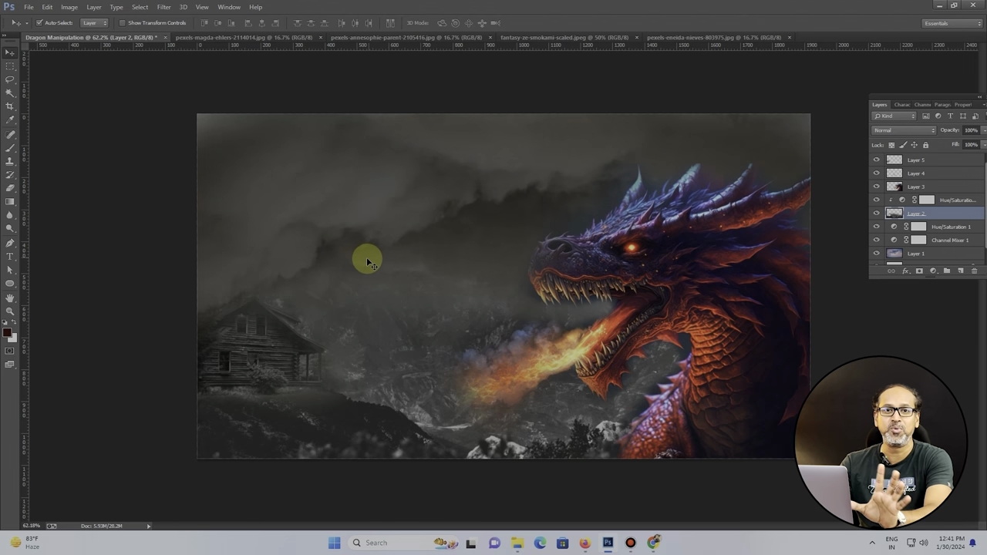
pyautogui.scroll(2, 518, 284)
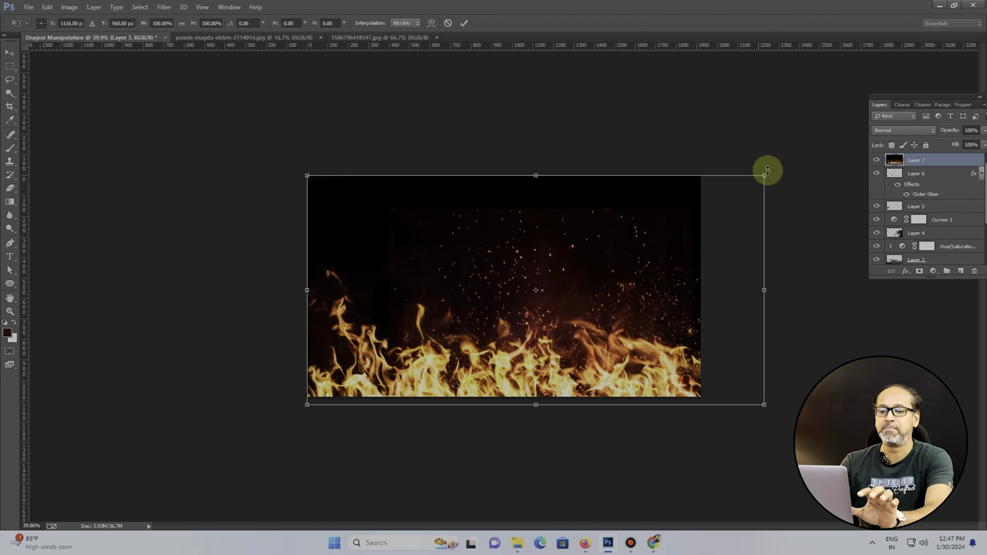
# Step: Scale the fire image down to the canvas width and set its blend mode to Lighten
pyautogui.moveTo(767, 170); pyautogui.dragTo(702, 206)
pyautogui.click(465, 23)
pyautogui.click(899, 131)
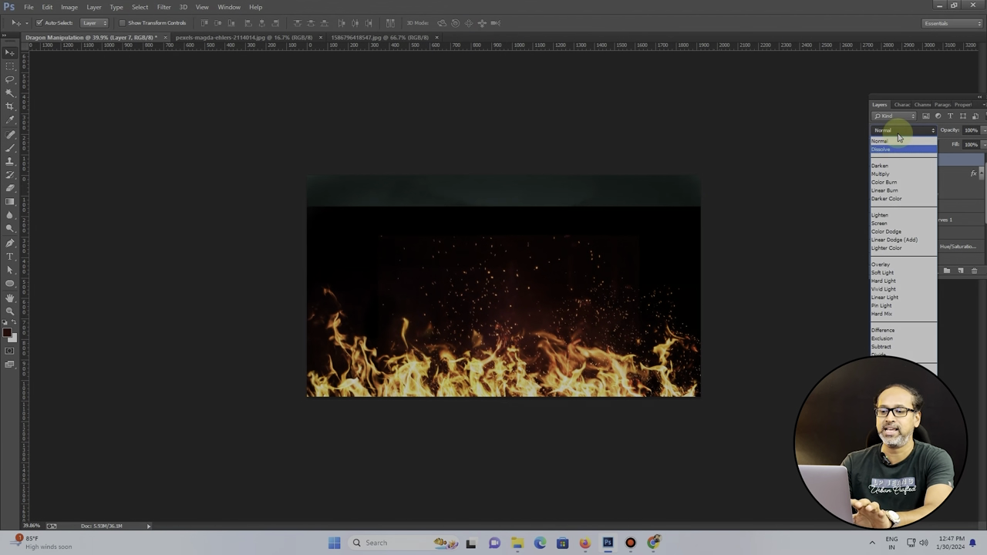
pyautogui.press('Down')
pyautogui.press('Return')
# Step: Reposition and stretch the fire layer so that the flames run along the lower edge of the scene
pyautogui.moveTo(587, 384); pyautogui.dragTo(585, 398)
pyautogui.hotkey('ctrl', 't')
pyautogui.moveTo(701, 219); pyautogui.dragTo(698, 225)
pyautogui.moveTo(652, 353); pyautogui.dragTo(652, 333)
pyautogui.moveTo(697, 403); pyautogui.dragTo(697, 414)
pyautogui.click(463, 24)
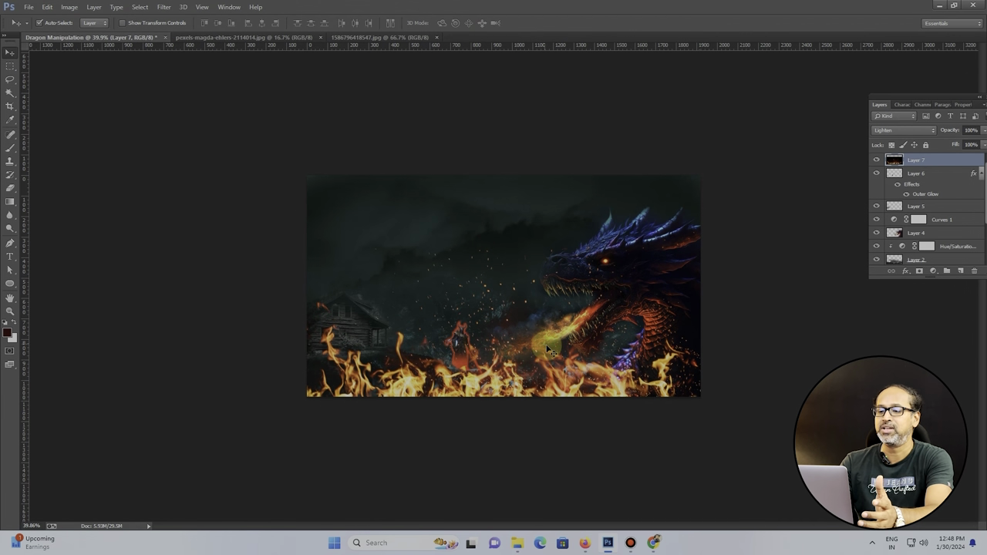
# Step: Change the fire layer's blend mode to Color Dodge
pyautogui.click(923, 132)
pyautogui.click(922, 132)
pyautogui.press('Down')
pyautogui.press('Down')
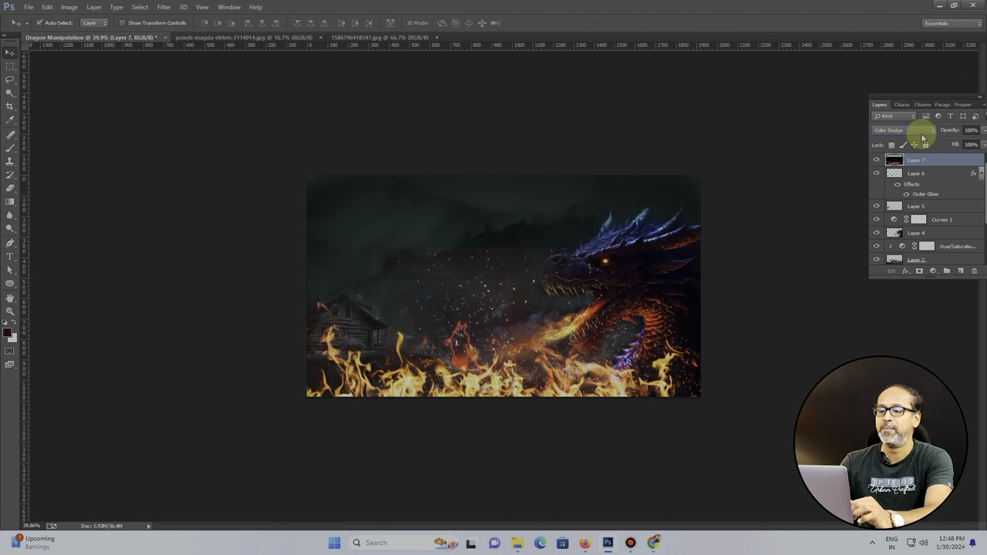
# Step: Duplicate the fire layer, flip the copy horizontally and move it over the lower-left part of the scene
pyautogui.moveTo(611, 392); pyautogui.dragTo(393, 396)
pyautogui.hotkey('ctrl', 'j')
pyautogui.hotkey('ctrl', 't')
pyautogui.rightClick(598, 395)
pyautogui.click(625, 380)
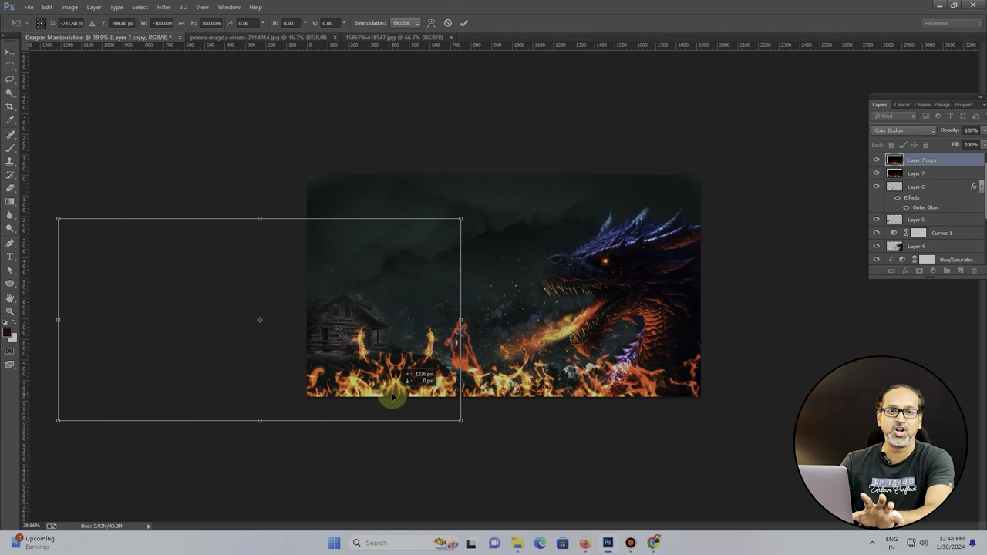
pyautogui.press('Return')
# Step: Erase the flames covering the cabin on both fire layers, using a soft Eraser of 500 px and 200 px
pyautogui.press('e')
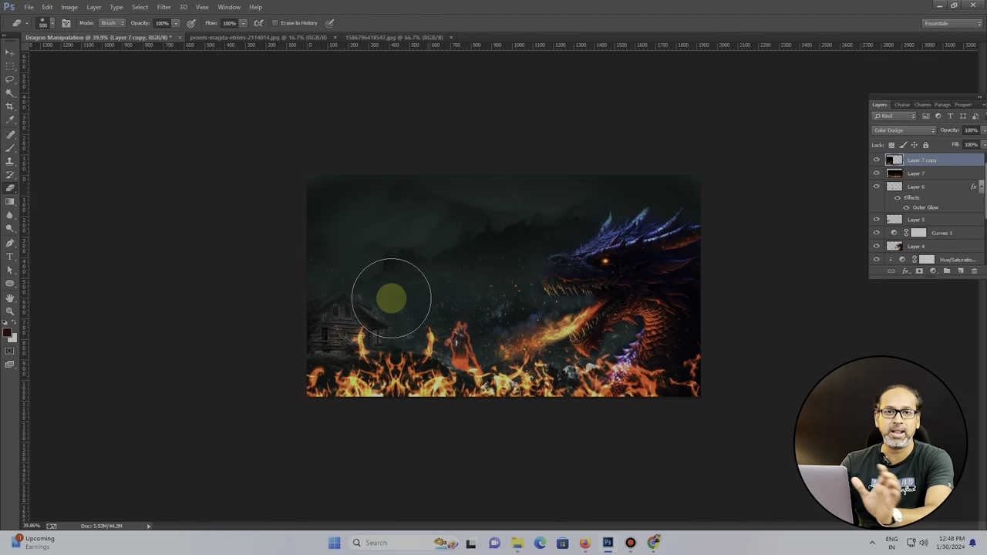
pyautogui.click(916, 173)
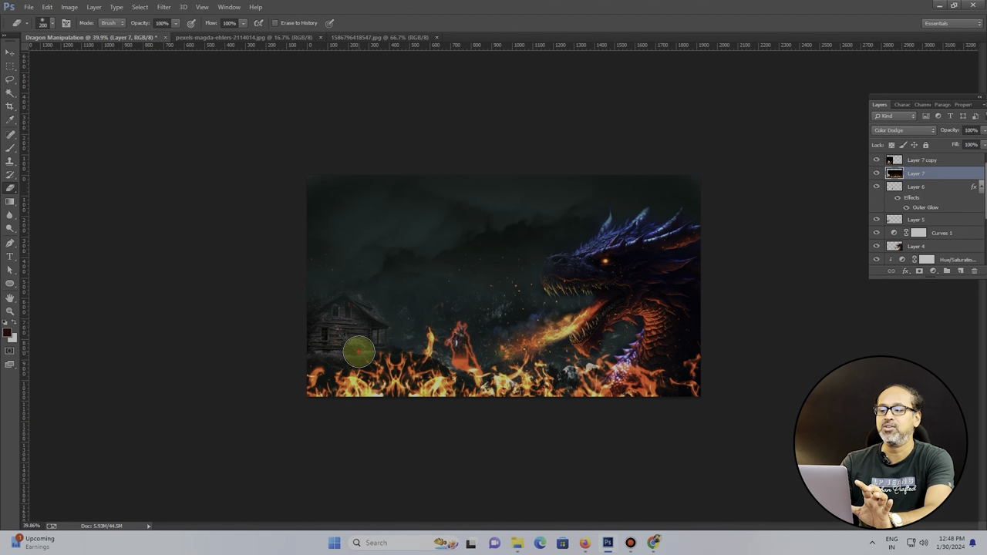
pyautogui.click(937, 161)
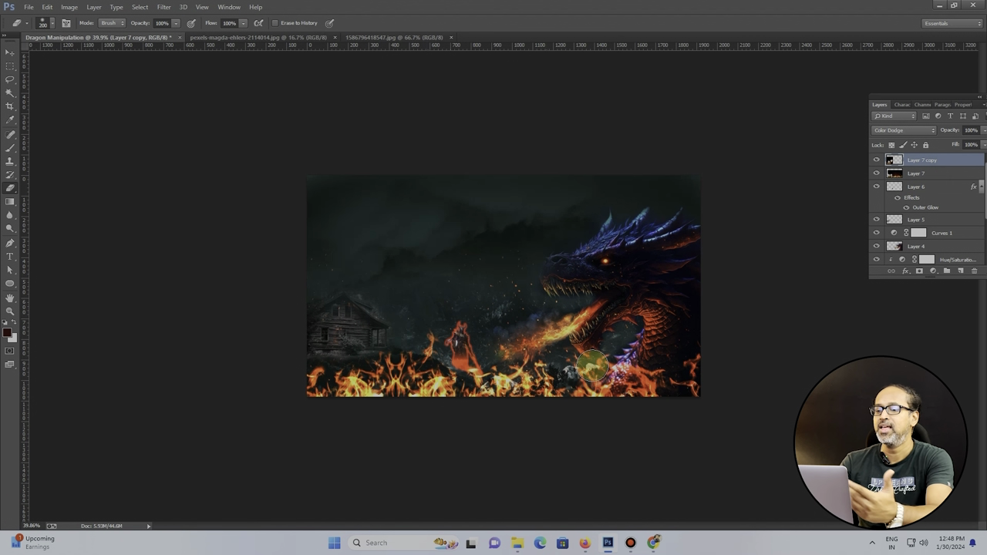
pyautogui.click(11, 53)
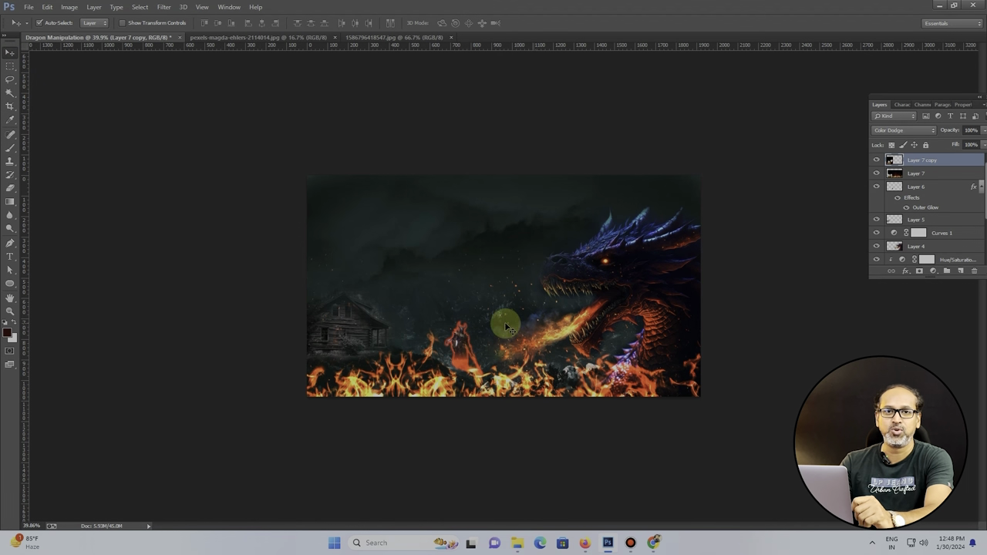
pyautogui.click(538, 328)
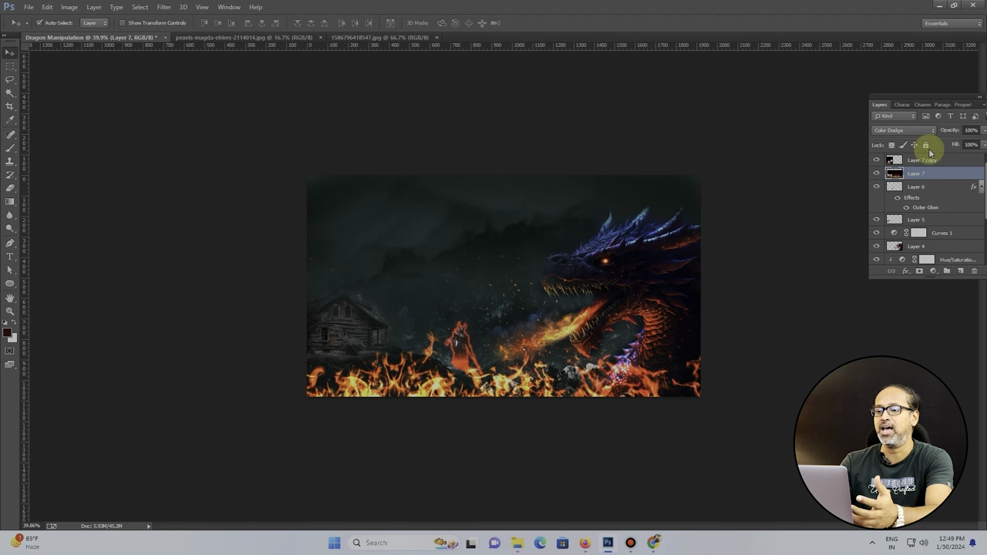
pyautogui.keyDown('ctrl'); pyautogui.click(927, 161); pyautogui.keyUp('ctrl')
pyautogui.rightClick(928, 162)
pyautogui.click(823, 368)
pyautogui.hotkey('ctrl', 'z')
# Step: Nudge both fire layers down together so that the flames sit lower in the scene
pyautogui.scroll(6, 503, 287)
pyautogui.keyDown('ctrl'); pyautogui.click(959, 160); pyautogui.keyUp('ctrl')
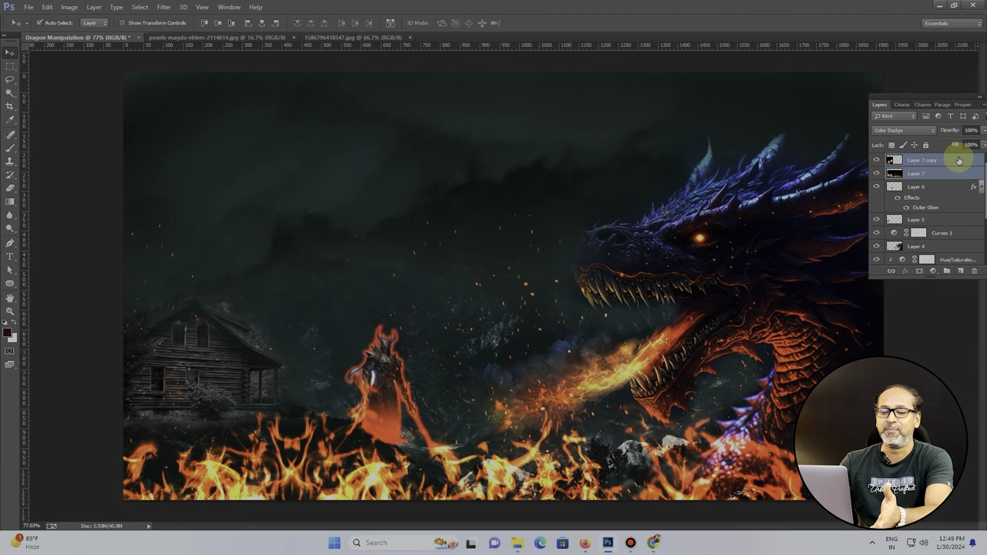
pyautogui.press('Down')
pyautogui.press('Down')
pyautogui.press('Down')
pyautogui.press('Down')
pyautogui.press('Down')
pyautogui.press('Down')
pyautogui.press('Down')
pyautogui.press('Down')
pyautogui.press('Down')
pyautogui.press('Down')
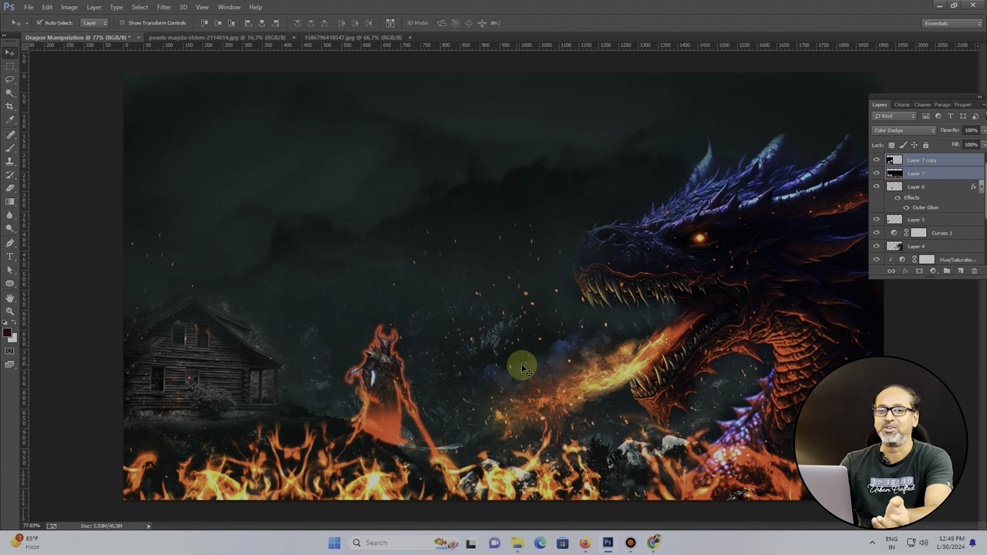
# Step: Duplicate the main fire layer, flip the copy vertically and move it up so that its sparks fill the upper-left sky
pyautogui.click(940, 176)
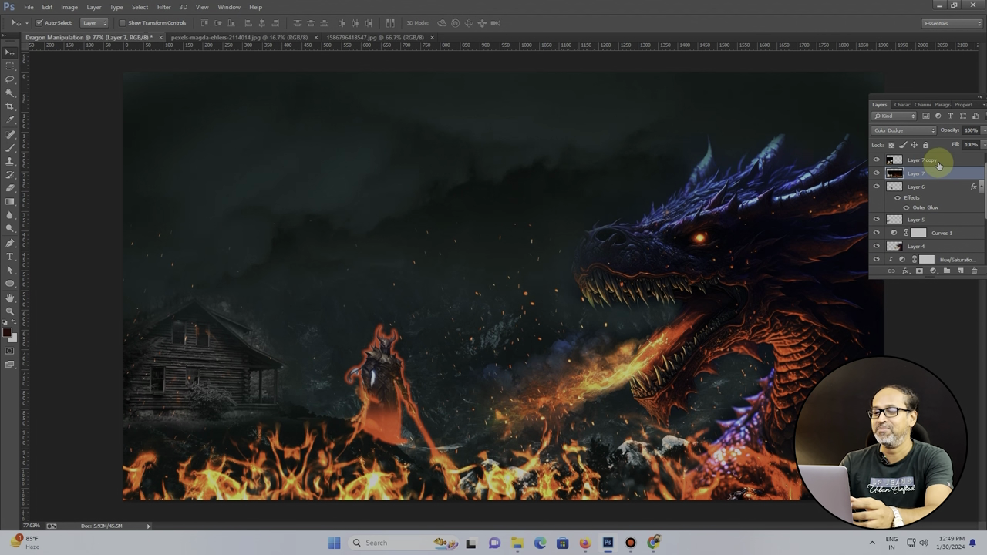
pyautogui.hotkey('ctrl', 'j')
pyautogui.hotkey('ctrl', 't')
pyautogui.rightClick(621, 232)
pyautogui.click(664, 391)
pyautogui.moveTo(620, 259); pyautogui.dragTo(522, 180)
pyautogui.rightClick(522, 181)
pyautogui.click(568, 348)
pyautogui.moveTo(785, 91); pyautogui.dragTo(656, 76)
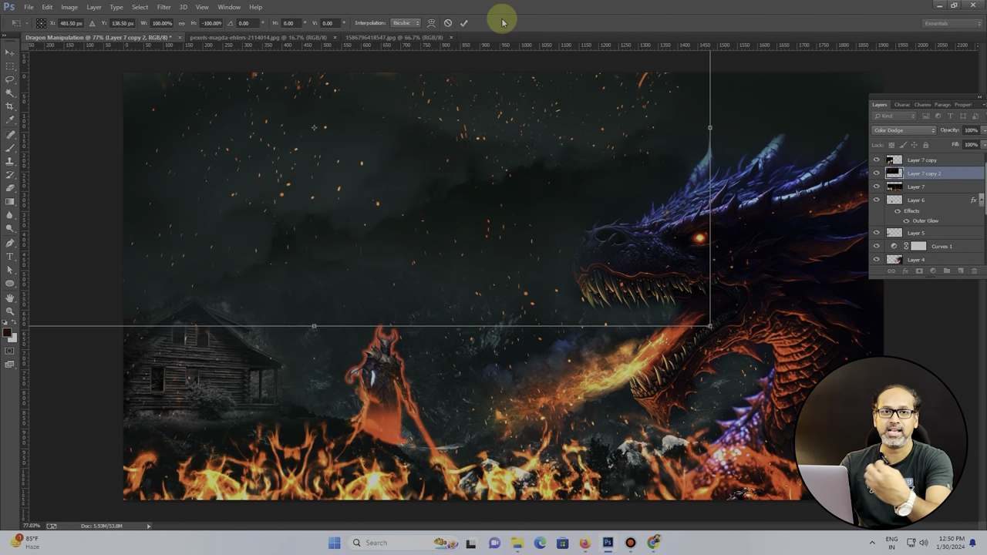
pyautogui.click(464, 23)
# Step: Duplicate the flipped spark layer and move the copy toward the upper-right sky
pyautogui.hotkey('ctrl', 'j')
pyautogui.hotkey('ctrl', 't')
pyautogui.moveTo(672, 214); pyautogui.dragTo(843, 156)
pyautogui.click(464, 22)
pyautogui.scroll(-2, 663, 183)
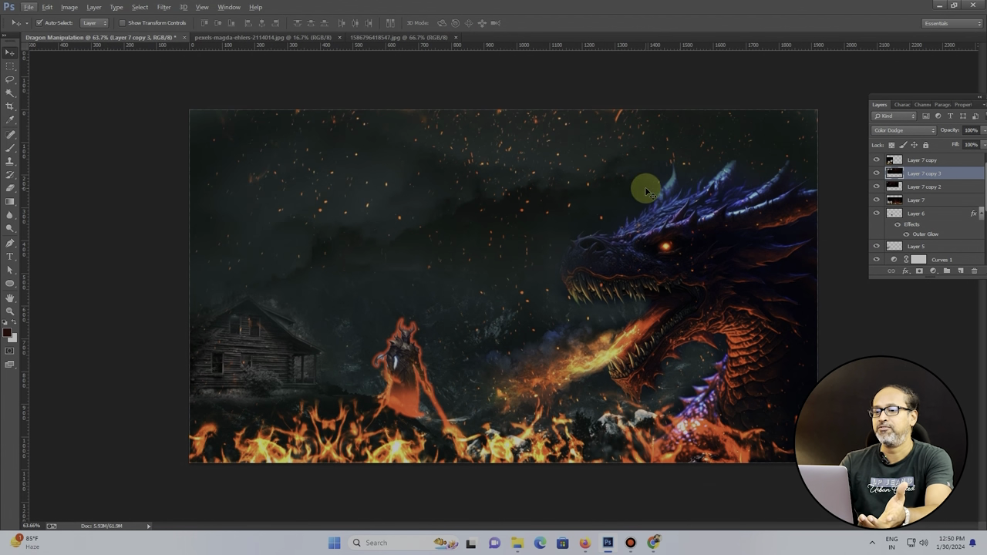
# Step: Select both sky spark layers and shift them together to the left and slightly down
pyautogui.keyDown('shift'); pyautogui.click(958, 186); pyautogui.keyUp('shift')
pyautogui.hotkey('shift', 'Left')
pyautogui.hotkey('shift', 'Left')
pyautogui.hotkey('shift', 'Left')
pyautogui.hotkey('shift', 'Left')
pyautogui.hotkey('shift', 'Left')
pyautogui.hotkey('shift', 'Left')
pyautogui.hotkey('shift', 'Left')
pyautogui.hotkey('shift', 'Down')
pyautogui.hotkey('shift', 'Down')
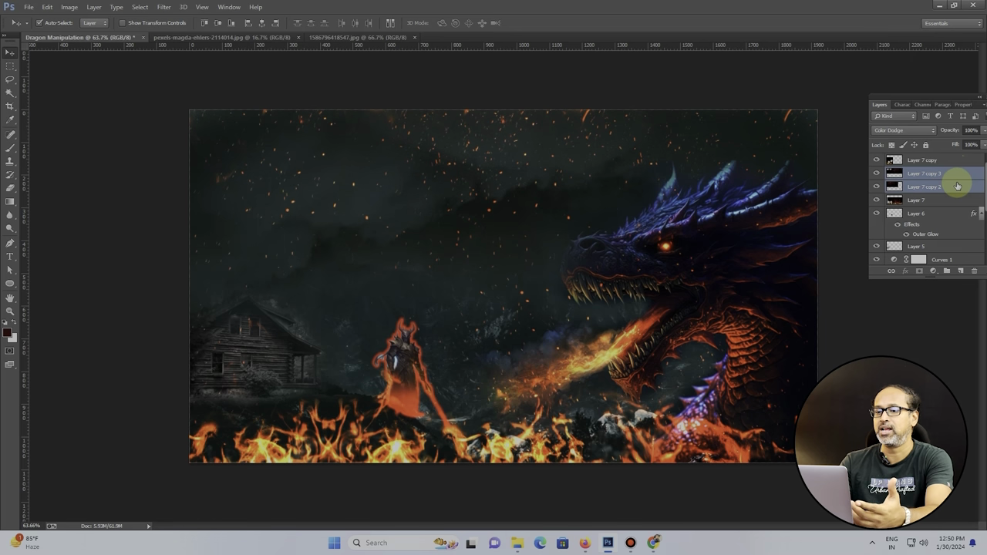
pyautogui.click(10, 68)
pyautogui.moveTo(121, 90); pyautogui.dragTo(874, 329)
pyautogui.hotkey('ctrl', 'v')
pyautogui.hotkey('ctrl', 'z')
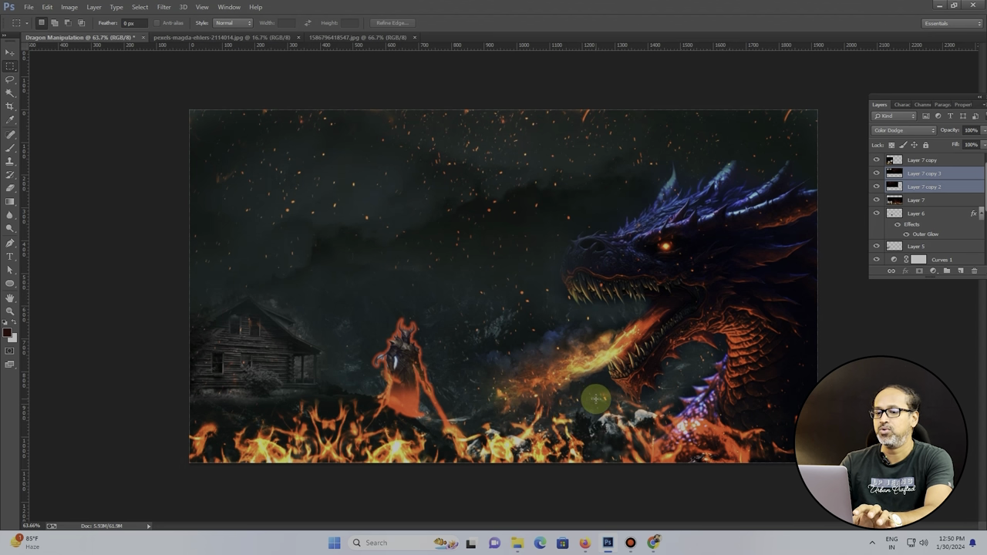
# Step: Erase the sparks overlapping the dragon on the two sky spark layers
pyautogui.click(941, 177)
pyautogui.click(12, 189)
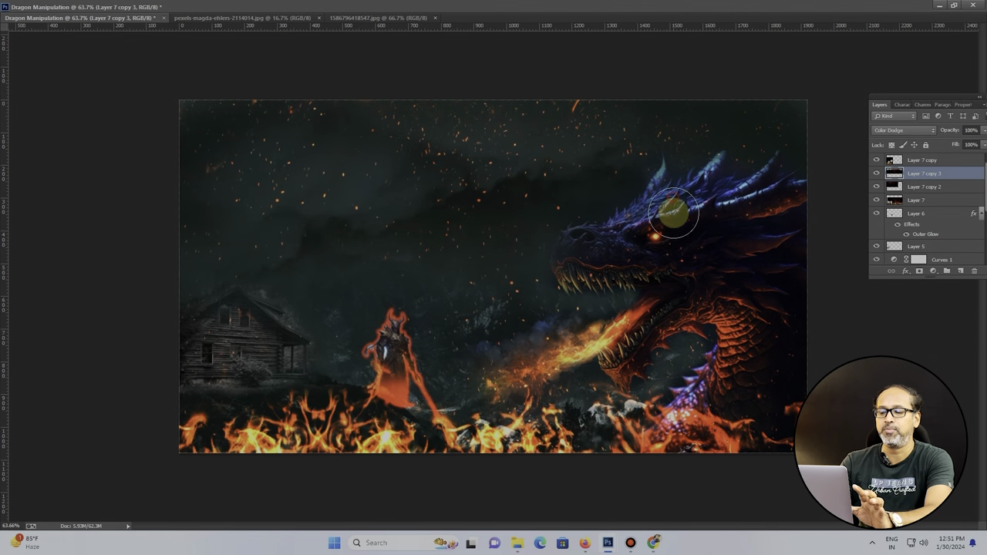
pyautogui.click(927, 186)
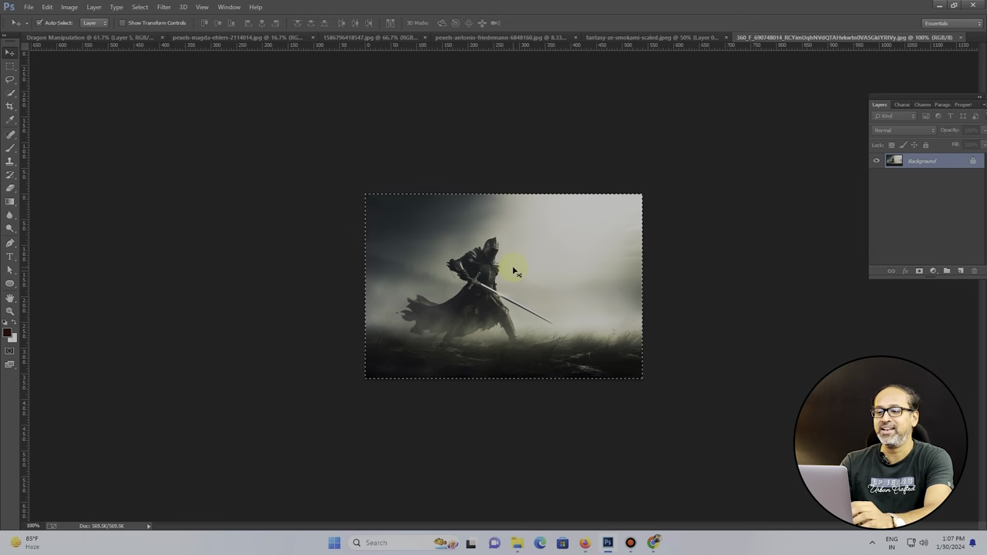
# Step: Bring the hooded swordsman image into the dragon document as the top layer and place it between cabin and dragon
pyautogui.moveTo(512, 265); pyautogui.dragTo(493, 316)
pyautogui.moveTo(928, 155); pyautogui.dragTo(928, 159)
pyautogui.moveTo(452, 317); pyautogui.dragTo(377, 397)
# Step: Enlarge the swordsman layer to about 118% and set its blend mode to Darken
pyautogui.hotkey('ctrl', 't')
pyautogui.moveTo(514, 308); pyautogui.dragTo(547, 288)
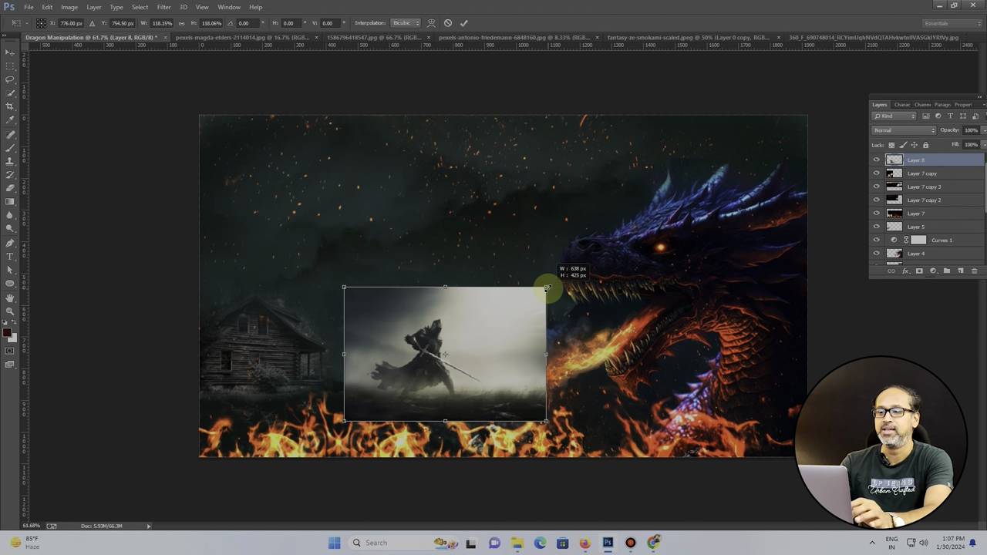
pyautogui.press('Return')
pyautogui.click(902, 129)
pyautogui.click(898, 158)
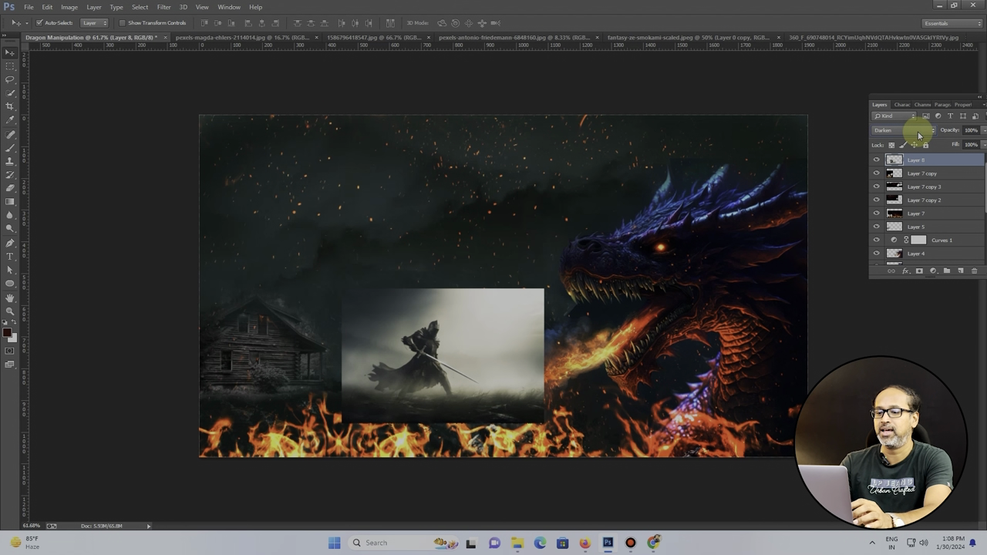
# Step: Try different blend modes on the swordsman layer, ending with Lighten
pyautogui.press('Down')
pyautogui.press('Down')
pyautogui.press('Down')
pyautogui.press('Down')
pyautogui.press('Down')
pyautogui.scroll(-5, 920, 133)
pyautogui.scroll(-4, 919, 132)
pyautogui.scroll(-7, 919, 132)
pyautogui.scroll(-3, 919, 132)
pyautogui.scroll(1, 919, 133)
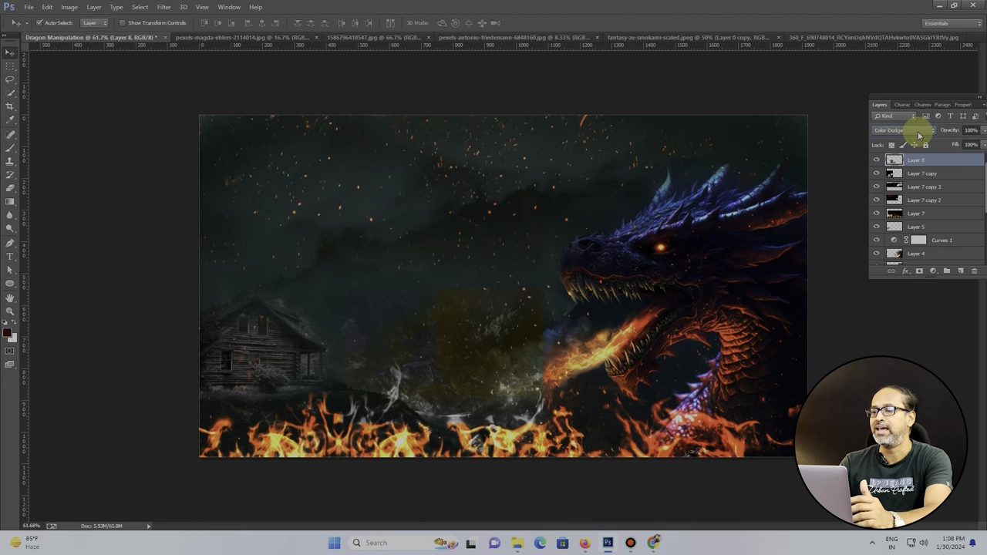
pyautogui.scroll(-9, 919, 133)
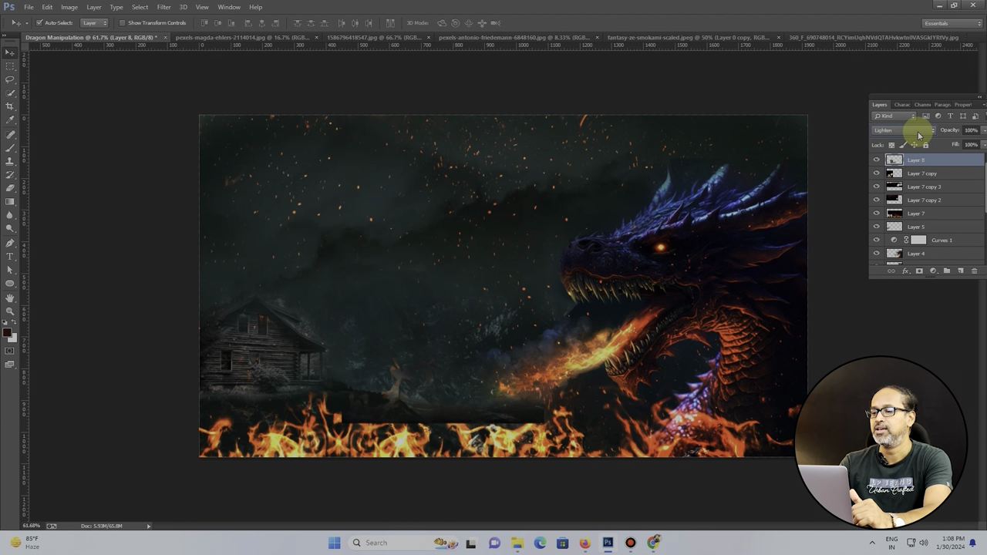
pyautogui.scroll(-1, 919, 135)
pyautogui.scroll(1, 919, 135)
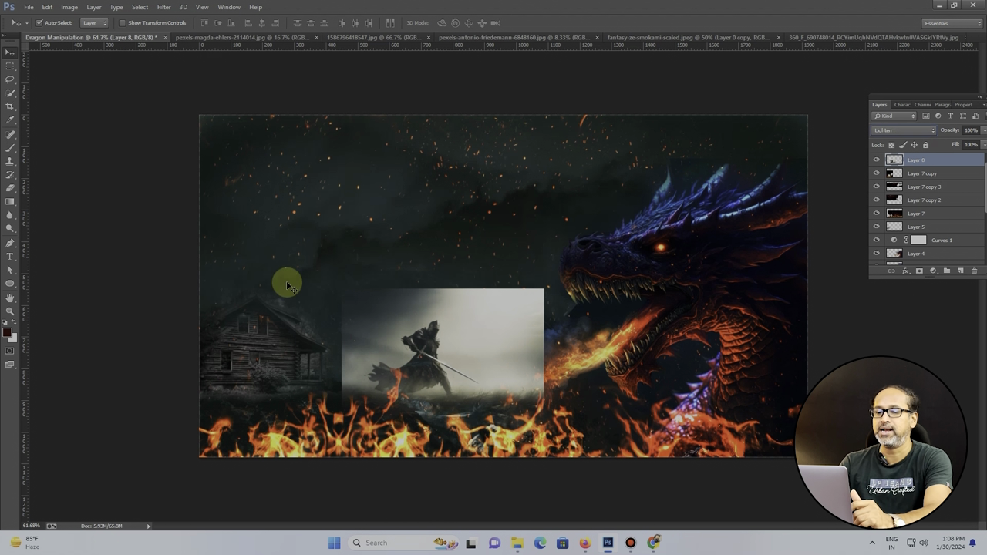
# Step: Erase the outer rectangular background of the swordsman image around the figure with a 250 px soft eraser
pyautogui.click(10, 187)
pyautogui.moveTo(326, 291); pyautogui.dragTo(337, 286)
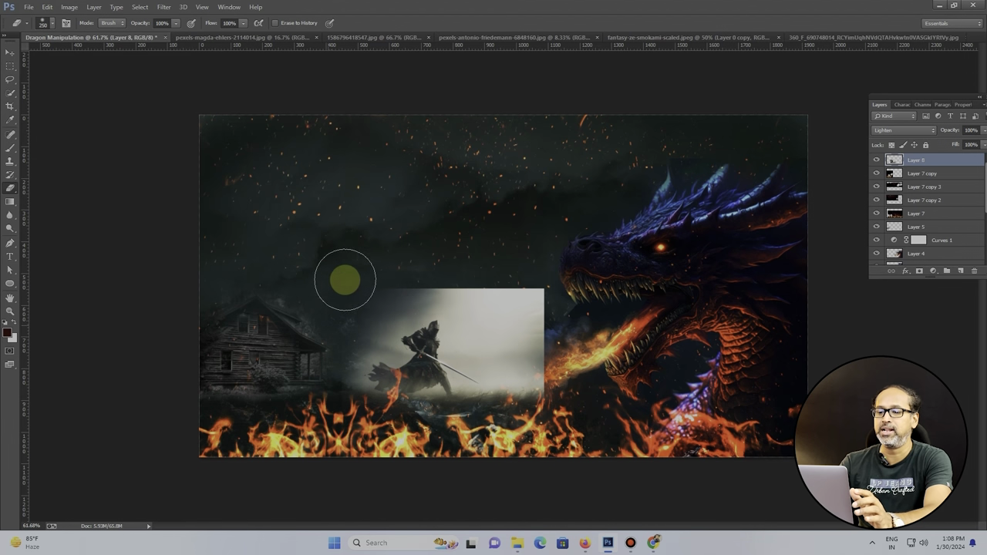
pyautogui.moveTo(567, 305)
pyautogui.mouseDown()
pyautogui.moveTo(374, 270)
pyautogui.moveTo(375, 289)
pyautogui.moveTo(347, 324)
pyautogui.moveTo(543, 399)
pyautogui.moveTo(490, 327)
pyautogui.moveTo(566, 391)
pyautogui.moveTo(519, 351)
pyautogui.moveTo(466, 412)
pyautogui.moveTo(514, 285)
pyautogui.mouseUp()
pyautogui.scroll(5, 524, 353)
pyautogui.press('v')
pyautogui.moveTo(398, 250); pyautogui.dragTo(398, 281)
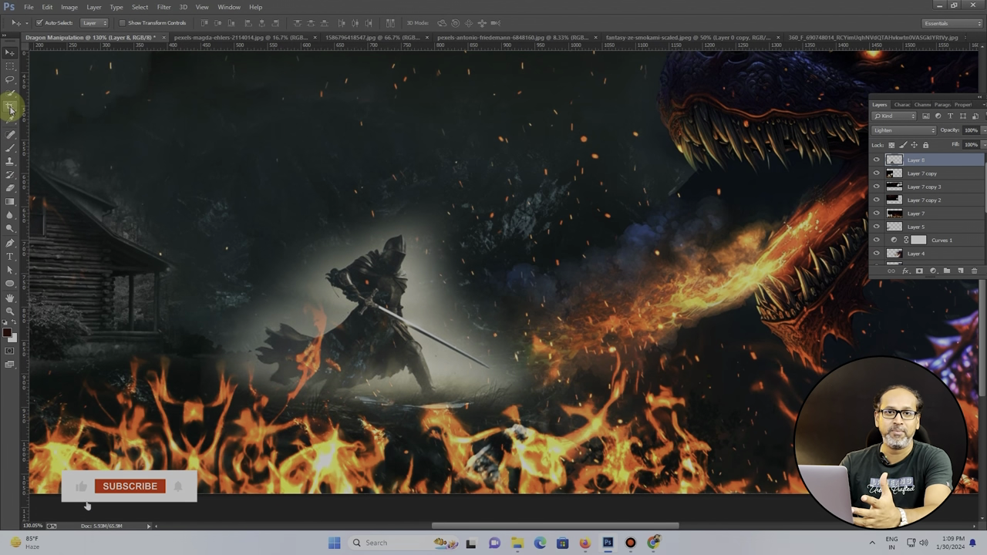
# Step: Outline the swordsman with the Pen tool, convert the path to a selection, and delete the pale background around the figure
pyautogui.click(10, 242)
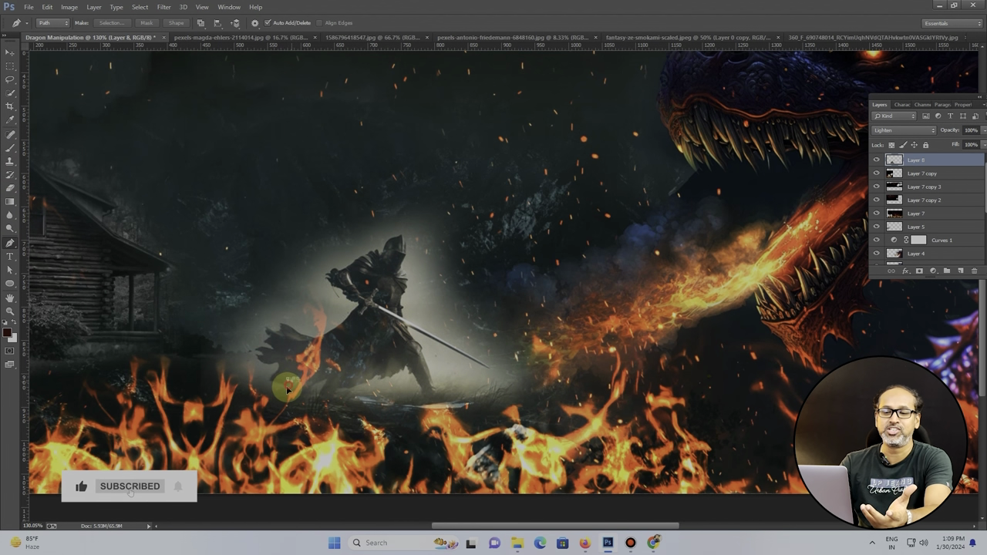
pyautogui.click(271, 367)
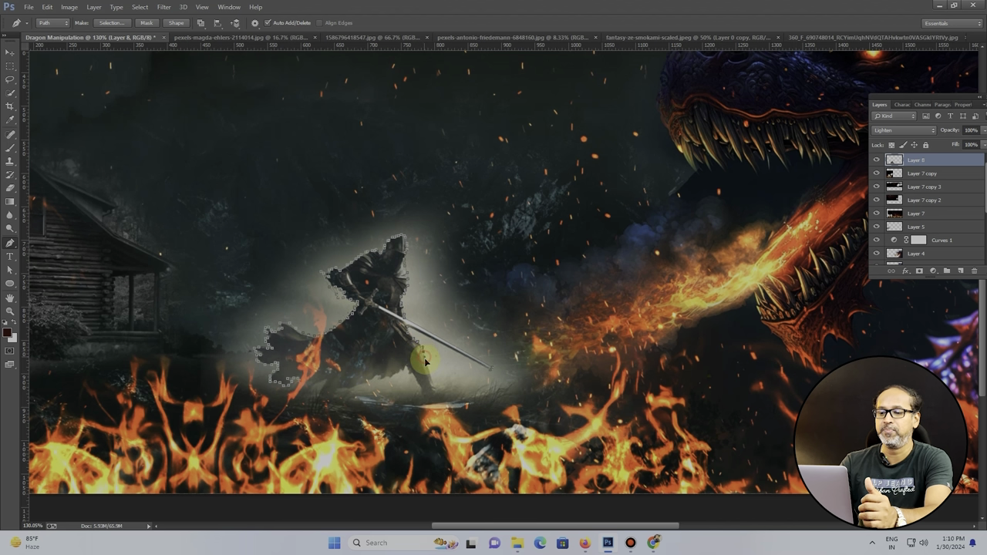
pyautogui.moveTo(538, 392)
pyautogui.mouseDown()
pyautogui.moveTo(427, 150)
pyautogui.moveTo(320, 153)
pyautogui.moveTo(211, 330)
pyautogui.moveTo(287, 389)
pyautogui.mouseUp()
pyautogui.hotkey('ctrl', 'Return')
pyautogui.press('Delete')
pyautogui.hotkey('ctrl', 'd')
# Step: Set the swordsman layer's blend mode to Normal
pyautogui.click(9, 54)
pyautogui.click(887, 131)
pyautogui.click(887, 145)
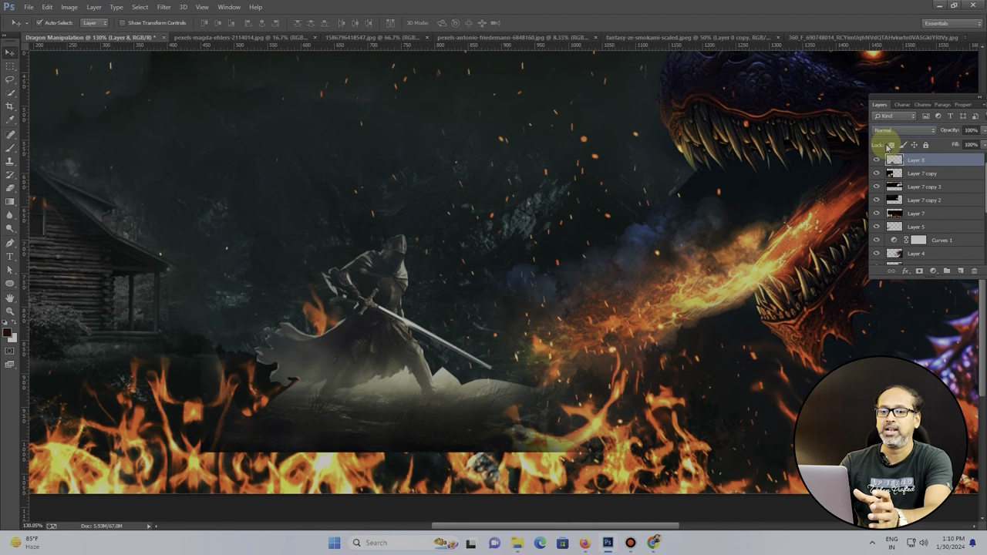
# Step: Erase the straight lower edge and leftover pale ground around the swordsman, reducing the eraser size for the areas near the feet
pyautogui.click(12, 190)
pyautogui.moveTo(210, 450)
pyautogui.mouseDown()
pyautogui.moveTo(301, 477)
pyautogui.moveTo(501, 469)
pyautogui.moveTo(381, 498)
pyautogui.moveTo(437, 447)
pyautogui.mouseUp()
pyautogui.press('[')
pyautogui.press('[')
pyautogui.press('[')
pyautogui.press('[')
pyautogui.press('[')
pyautogui.press('[')
pyautogui.press('[')
pyautogui.press('[')
pyautogui.press('[')
pyautogui.press('[')
pyautogui.press('[')
pyautogui.moveTo(467, 378); pyautogui.dragTo(501, 383)
pyautogui.rightClick(387, 290)
pyautogui.click(419, 300)
# Step: Select the swordsman layer and move it below the Curves 1 adjustment in the layer stack
pyautogui.click(10, 53)
pyautogui.click(561, 403)
pyautogui.click(912, 232)
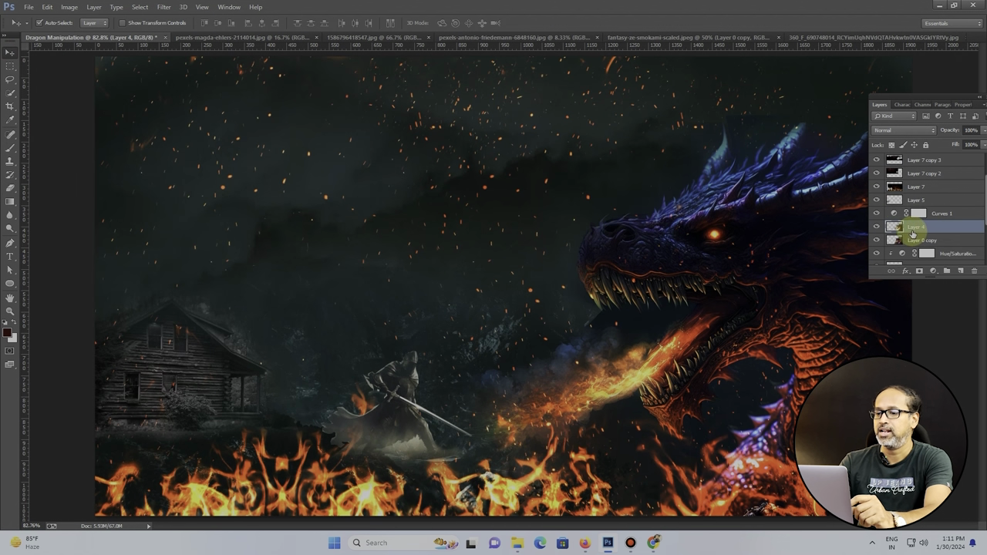
pyautogui.scroll(-1, 913, 232)
pyautogui.click(902, 213)
pyautogui.press('e')
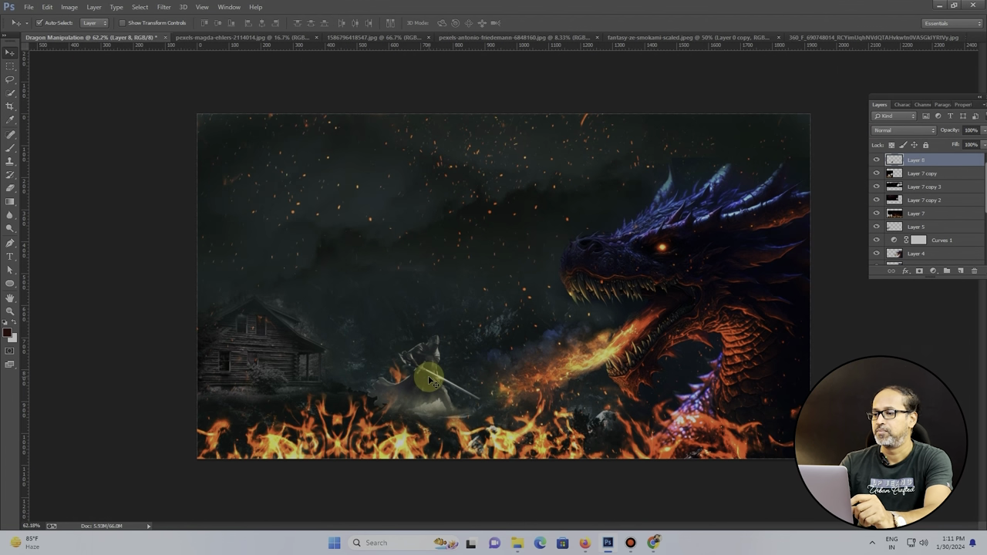
pyautogui.scroll(7, 430, 380)
pyautogui.click(419, 339)
pyautogui.moveTo(943, 160); pyautogui.dragTo(939, 246)
# Step: Add an Outer Glow to the swordsman layer in orange (ff5a2f), sampled from the flames
pyautogui.rightClick(930, 242)
pyautogui.click(841, 100)
pyautogui.click(162, 233)
pyautogui.moveTo(343, 83); pyautogui.dragTo(824, 161)
pyautogui.click(732, 226)
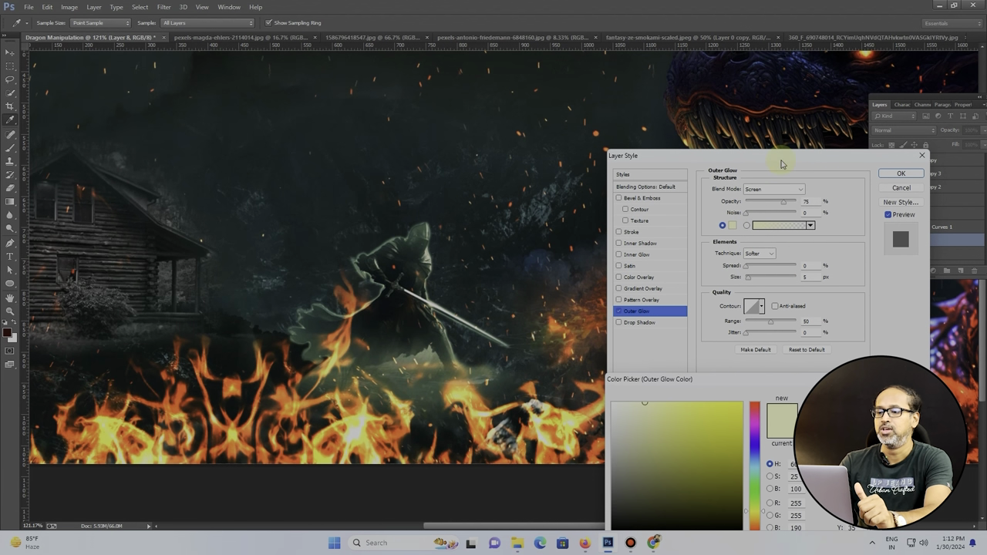
pyautogui.moveTo(804, 382); pyautogui.dragTo(272, 155)
pyautogui.click(593, 388)
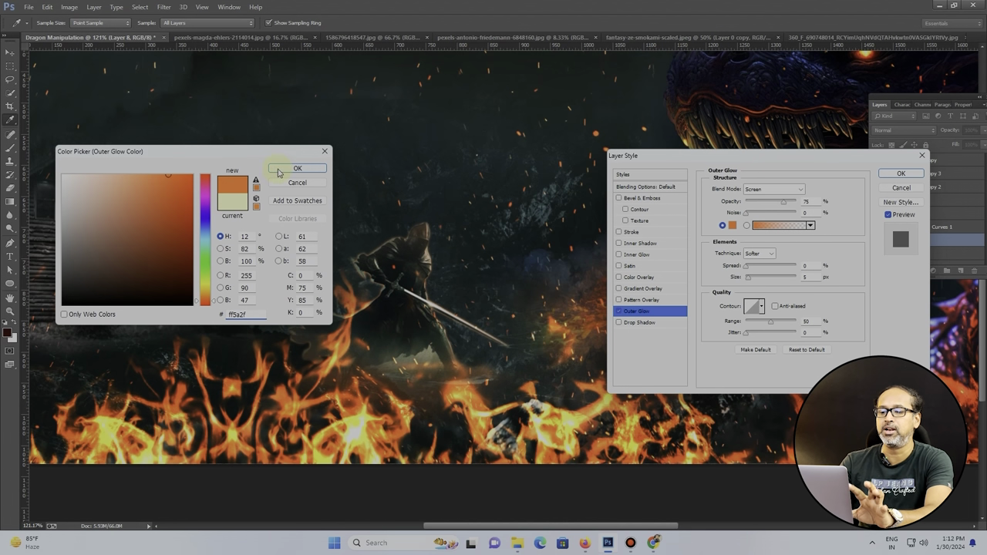
pyautogui.click(297, 168)
# Step: Set the swordsman's outer glow to Normal blending, 63% opacity, 5% spread and 21 px size, and apply it
pyautogui.moveTo(749, 278); pyautogui.dragTo(748, 270)
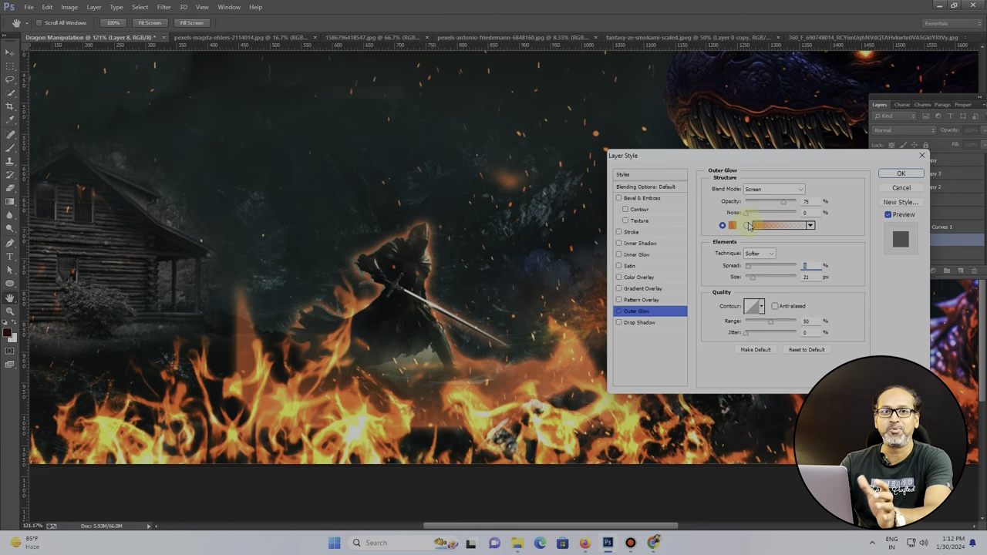
pyautogui.moveTo(783, 203); pyautogui.dragTo(776, 203)
pyautogui.click(777, 190)
pyautogui.click(776, 195)
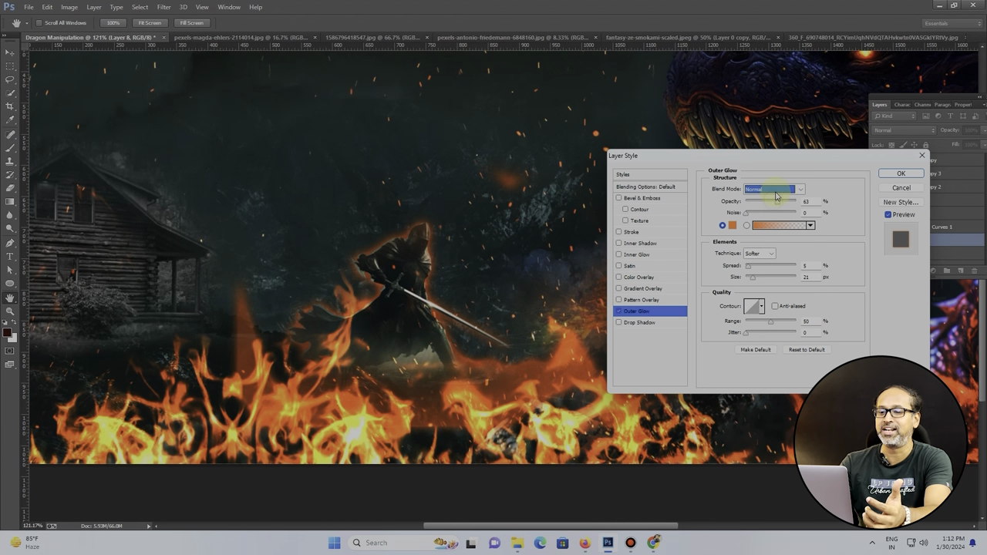
pyautogui.moveTo(753, 279); pyautogui.dragTo(753, 282)
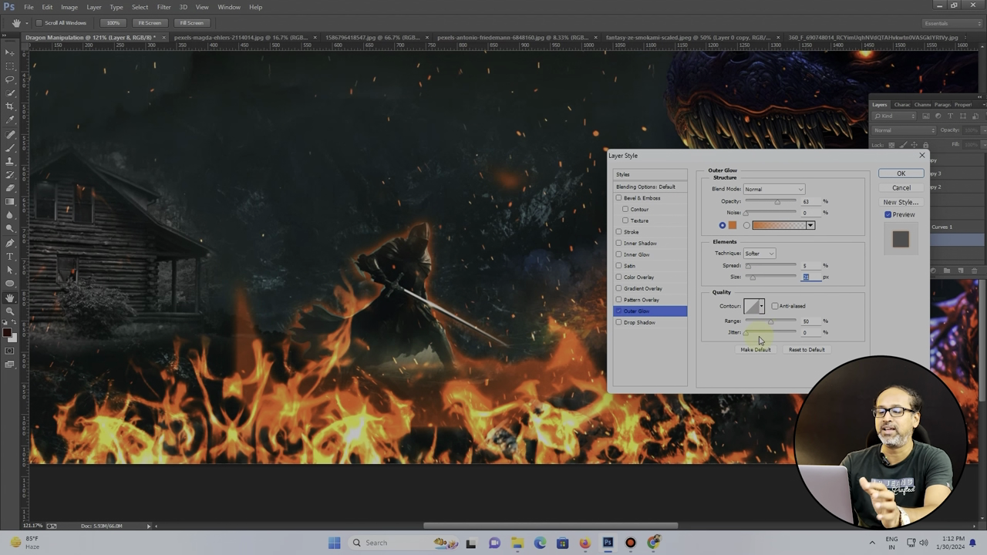
pyautogui.click(898, 177)
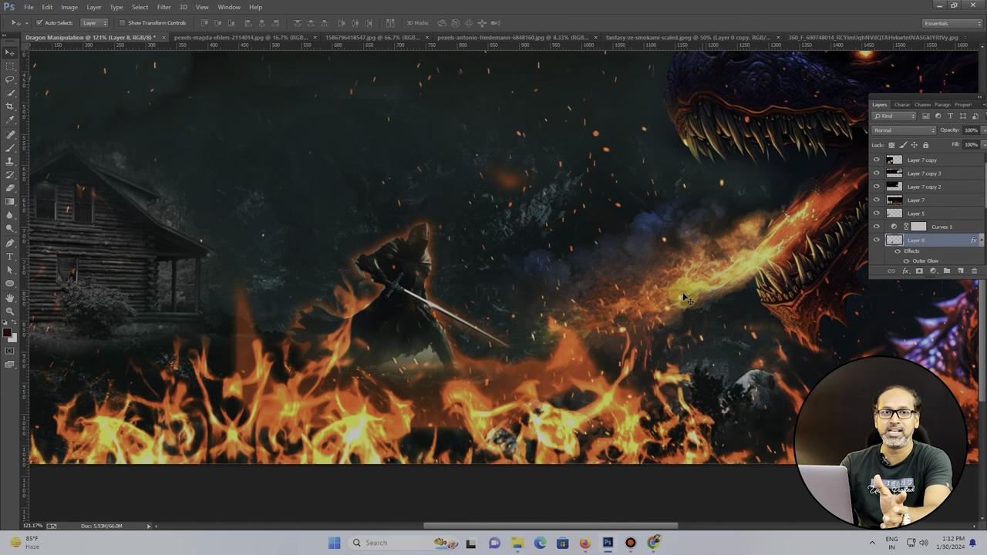
# Step: Erase the excess orange glow and leftover ground around the flames below the swordsman
pyautogui.scroll(-6, 661, 291)
pyautogui.click(8, 189)
pyautogui.click(46, 26)
pyautogui.moveTo(170, 400)
pyautogui.mouseDown()
pyautogui.moveTo(280, 422)
pyautogui.moveTo(360, 464)
pyautogui.moveTo(425, 474)
pyautogui.mouseUp()
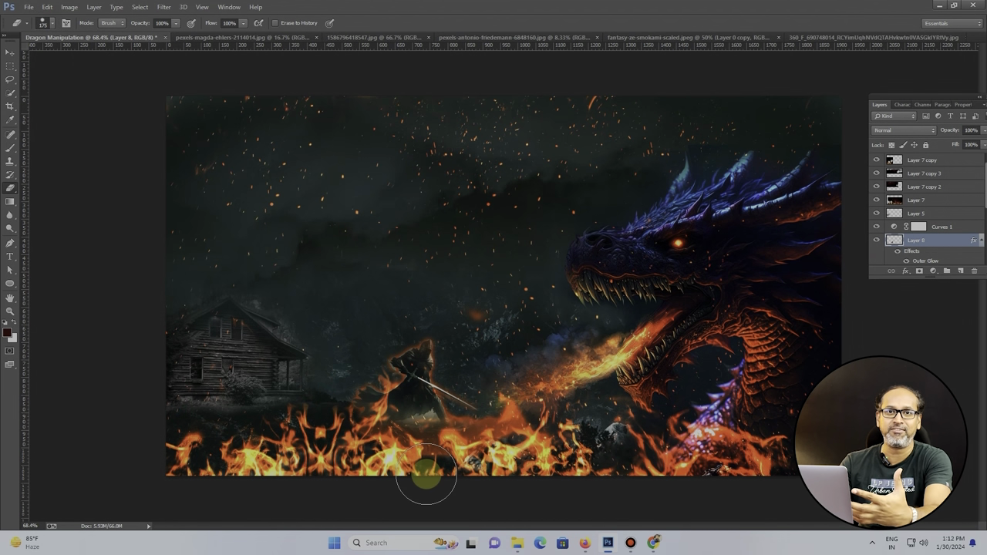
pyautogui.moveTo(431, 472)
pyautogui.mouseDown()
pyautogui.moveTo(516, 453)
pyautogui.moveTo(483, 469)
pyautogui.moveTo(391, 480)
pyautogui.mouseUp()
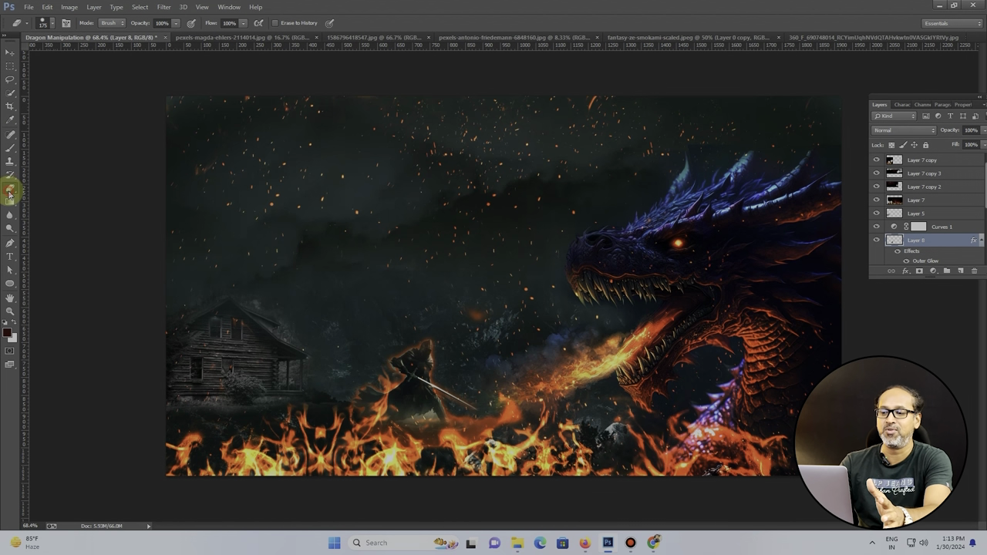
pyautogui.click(44, 23)
pyautogui.click(31, 95)
pyautogui.click(391, 467)
pyautogui.moveTo(391, 457)
pyautogui.mouseDown()
pyautogui.moveTo(496, 451)
pyautogui.moveTo(520, 398)
pyautogui.moveTo(475, 455)
pyautogui.moveTo(365, 455)
pyautogui.mouseUp()
pyautogui.click(485, 315)
# Step: Examine what the flame, swordsman, and two dragon layers contribute by switching their visibility off and on
pyautogui.click(10, 51)
pyautogui.click(532, 385)
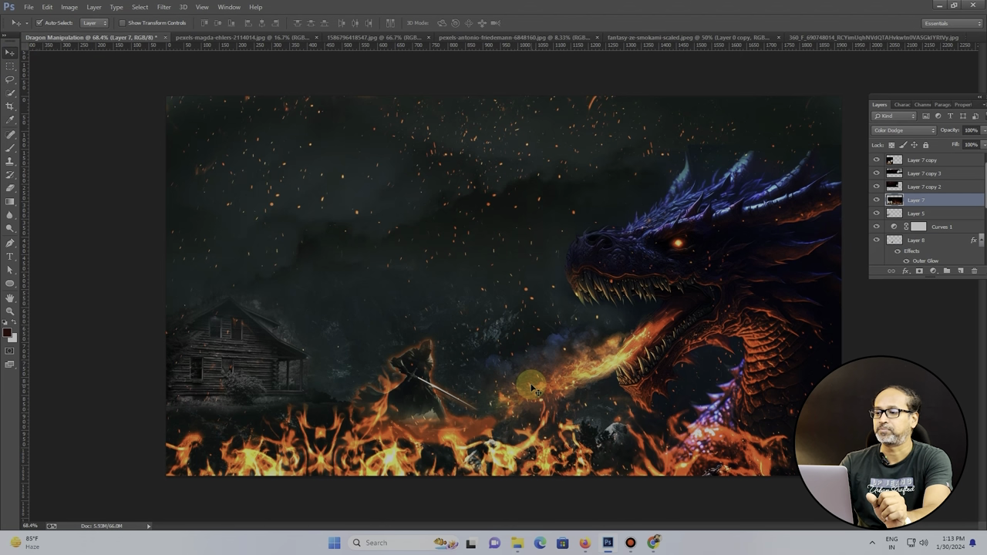
pyautogui.click(876, 199)
pyautogui.click(876, 200)
pyautogui.scroll(-5, 945, 232)
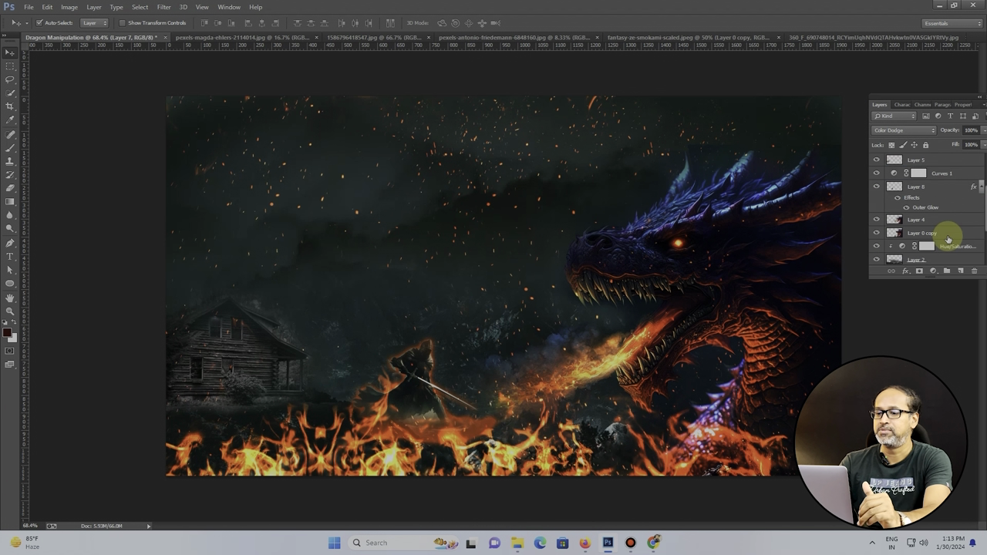
pyautogui.scroll(2, 916, 194)
pyautogui.click(875, 160)
pyautogui.click(875, 160)
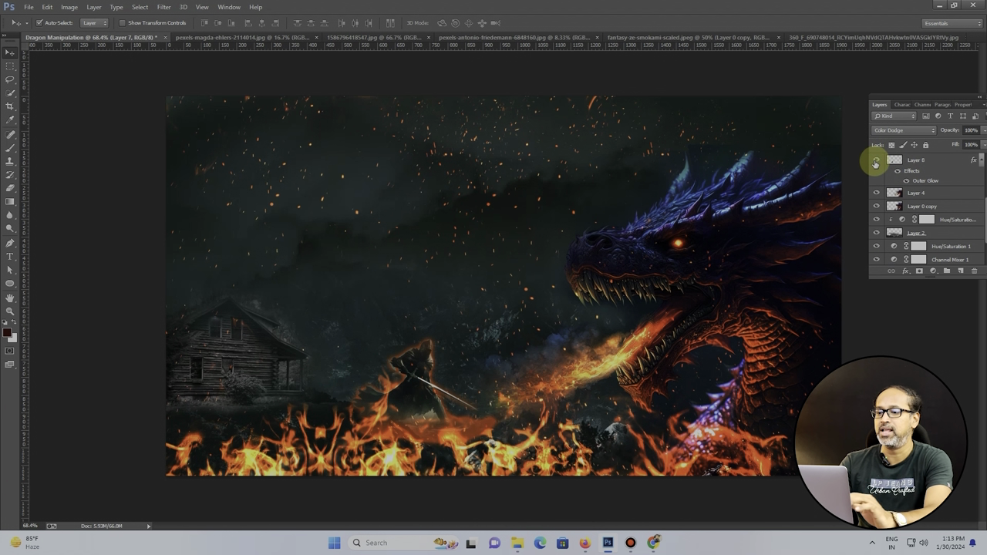
pyautogui.click(876, 193)
pyautogui.click(876, 194)
pyautogui.click(878, 207)
pyautogui.click(878, 206)
pyautogui.click(878, 207)
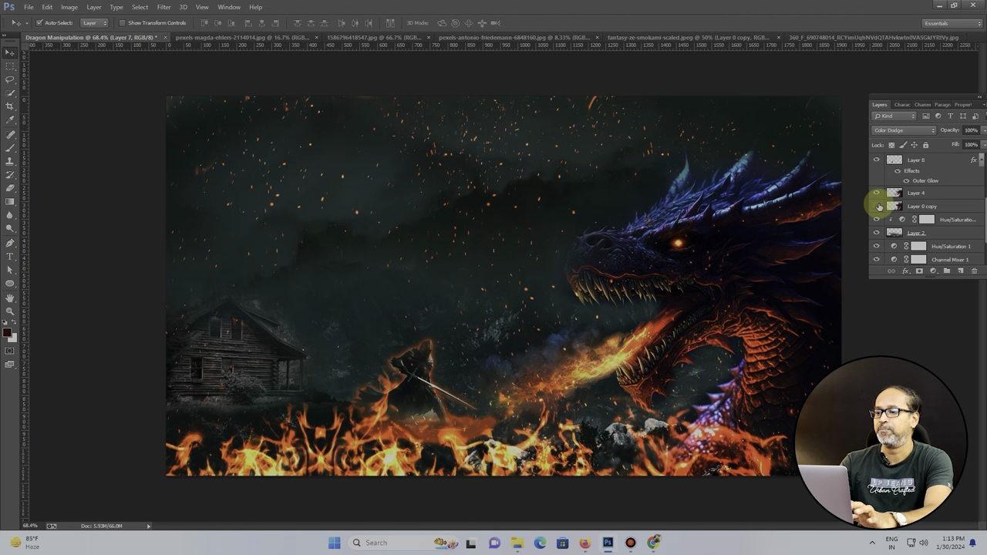
pyautogui.click(877, 207)
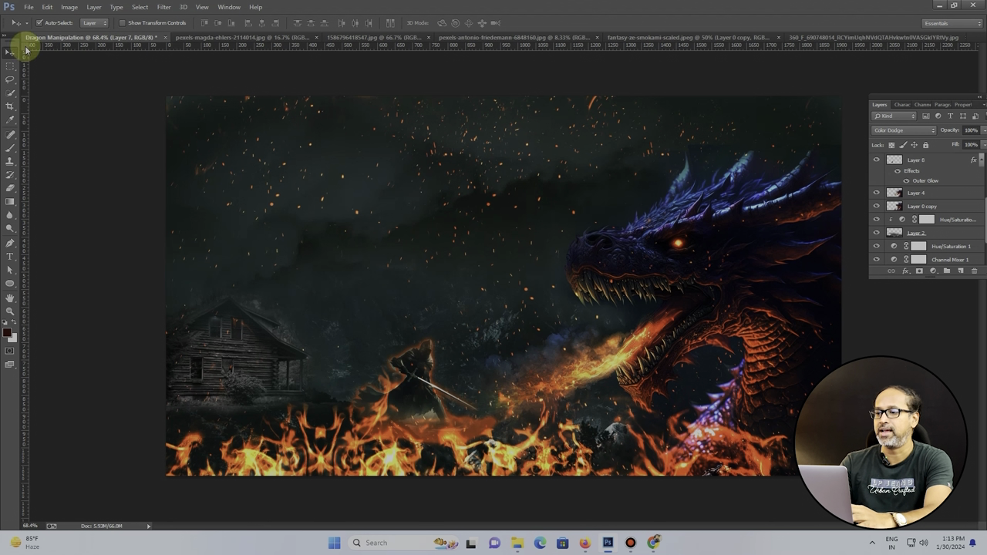
# Step: Select Layer 4 and Layer 0 copy together and nudge the dragon and its fire upward in large increments
pyautogui.scroll(2, 933, 208)
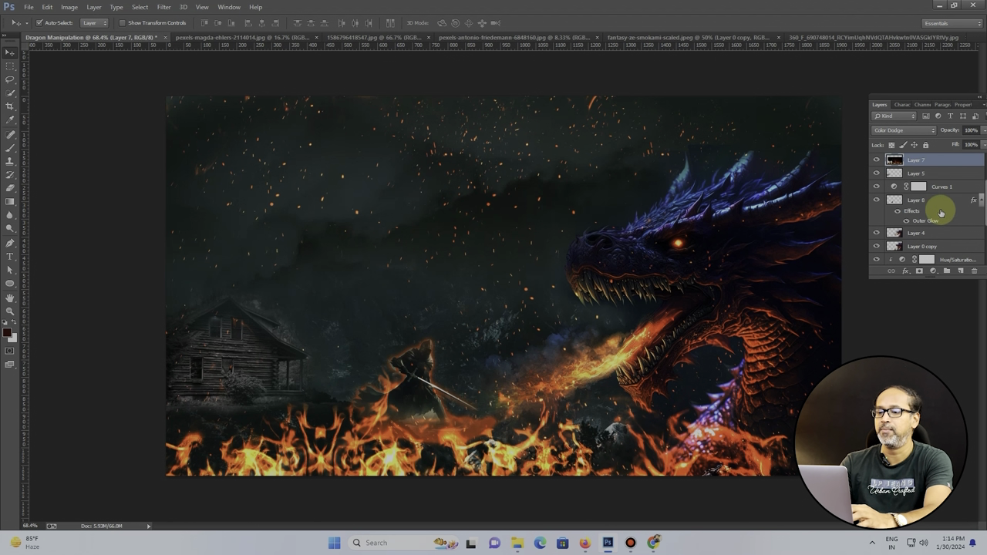
pyautogui.click(918, 233)
pyautogui.keyDown('shift'); pyautogui.click(941, 246); pyautogui.keyUp('shift')
pyautogui.hotkey('shift', 'Up')
pyautogui.hotkey('shift', 'Up')
pyautogui.hotkey('shift', 'Up')
pyautogui.hotkey('shift', 'Up')
pyautogui.hotkey('shift', 'Up')
pyautogui.hotkey('shift', 'Up')
pyautogui.hotkey('shift', 'Up')
pyautogui.hotkey('shift', 'Up')
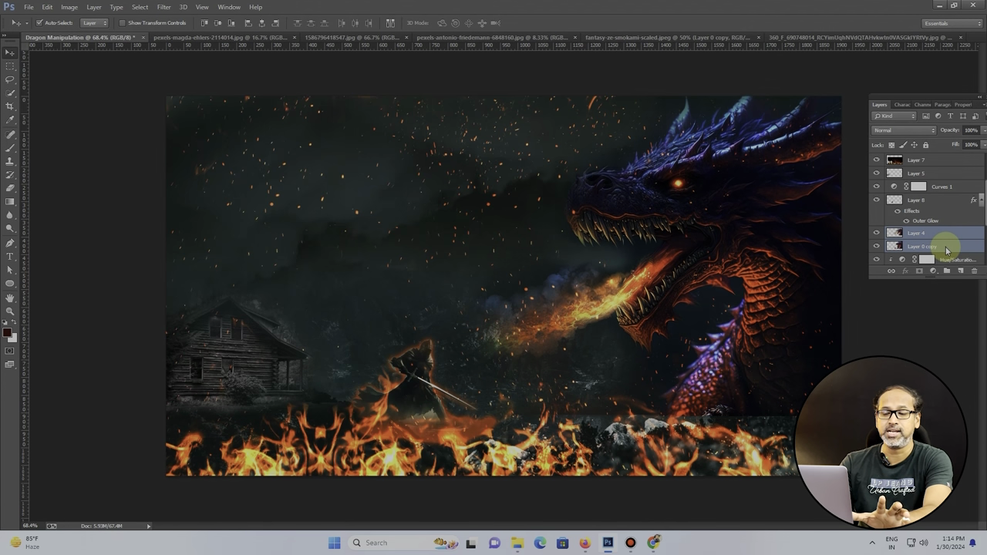
# Step: Scale the two dragon layers up to about 118% and reposition the dragon against the upper sky
pyautogui.hotkey('ctrl', 't')
pyautogui.moveTo(421, 412); pyautogui.dragTo(332, 477)
pyautogui.moveTo(725, 245); pyautogui.dragTo(773, 210)
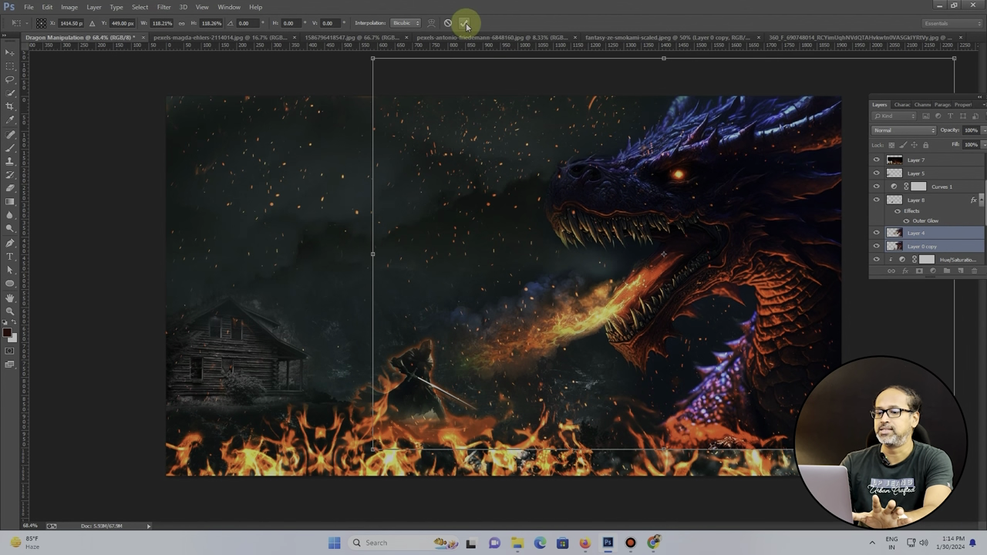
pyautogui.click(464, 22)
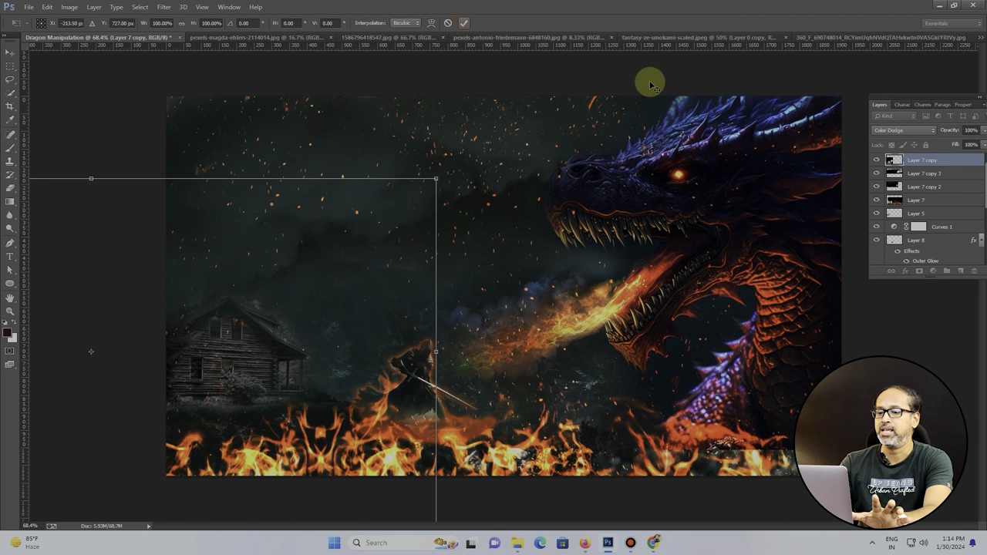
# Step: Enlarge the swordsman layer slightly
pyautogui.click(929, 214)
pyautogui.click(940, 239)
pyautogui.hotkey('ctrl', 't')
pyautogui.moveTo(550, 309); pyautogui.dragTo(573, 280)
pyautogui.click(464, 22)
# Step: Reselect both dragon layers and nudge them to the right and slightly up, away from the swordsman
pyautogui.click(797, 236)
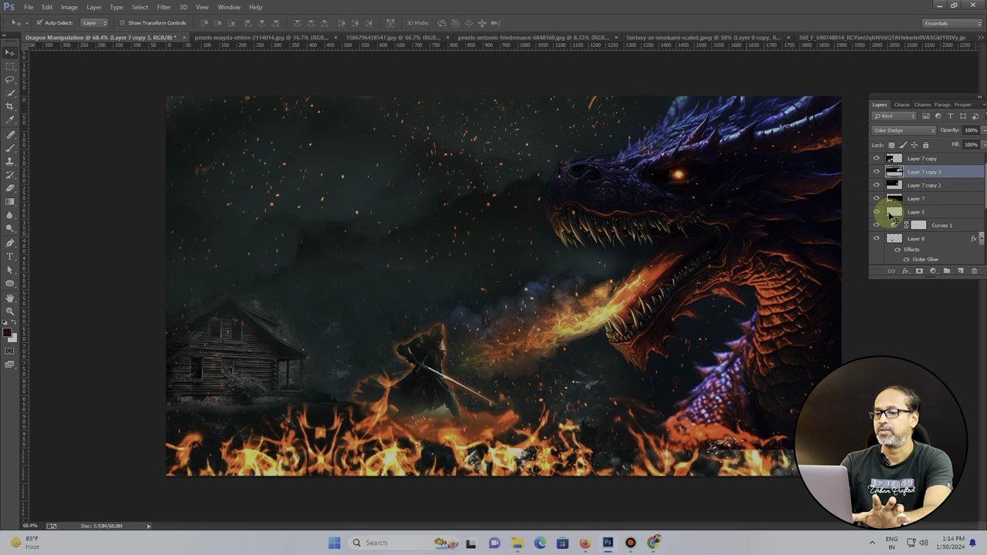
pyautogui.scroll(-3, 941, 203)
pyautogui.click(941, 204)
pyautogui.keyDown('shift'); pyautogui.click(942, 192); pyautogui.keyUp('shift')
pyautogui.press('Right')
pyautogui.press('Right')
pyautogui.press('Right')
pyautogui.press('Right')
pyautogui.press('Right')
pyautogui.press('Right')
pyautogui.press('Right')
pyautogui.press('Right')
pyautogui.press('Right')
pyautogui.press('Right')
pyautogui.press('Right')
pyautogui.press('Right')
pyautogui.press('Right')
pyautogui.press('Right')
pyautogui.press('Right')
pyautogui.press('Right')
pyautogui.press('Right')
pyautogui.press('Right')
pyautogui.press('Right')
pyautogui.press('Right')
pyautogui.press('Up')
pyautogui.press('Up')
pyautogui.press('Up')
pyautogui.press('Up')
pyautogui.press('Up')
pyautogui.press('Up')
pyautogui.press('Up')
pyautogui.press('Up')
pyautogui.press('Up')
pyautogui.press('Up')
pyautogui.press('Up')
pyautogui.press('Up')
pyautogui.press('Up')
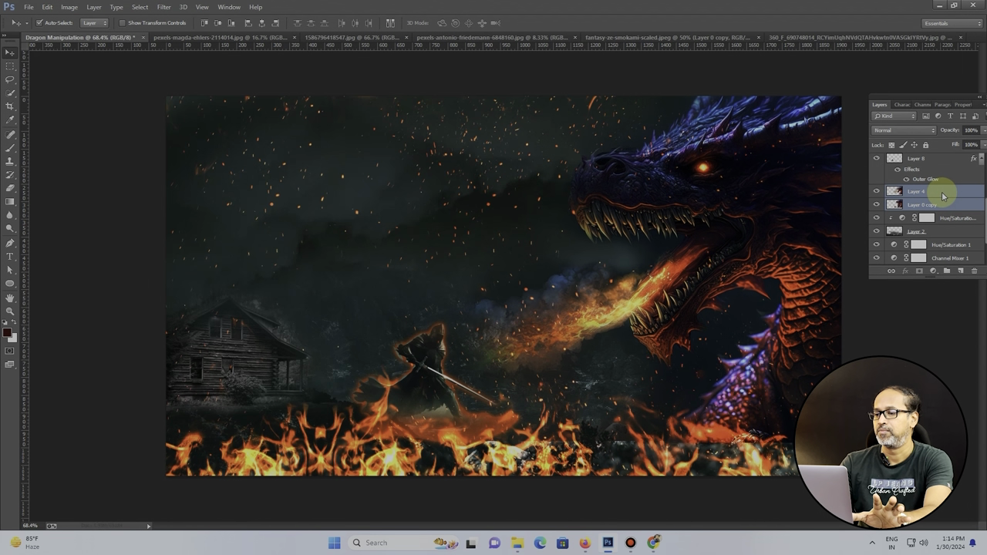
# Step: Merge the two dragon layers and erase the orange haze and lower edge along the ground with a larger eraser
pyautogui.rightClick(929, 198)
pyautogui.click(870, 276)
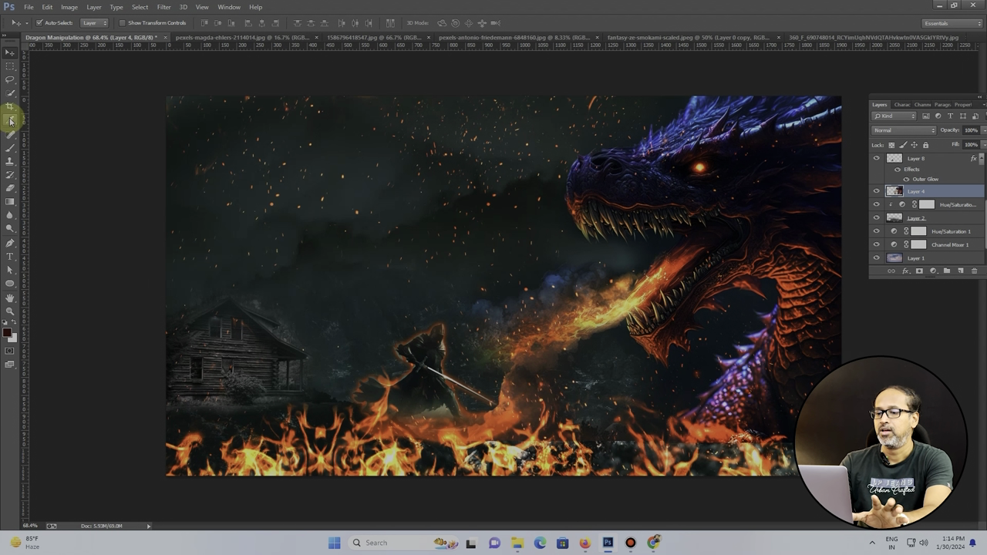
pyautogui.click(10, 188)
pyautogui.press(']')
pyautogui.press(']')
pyautogui.press(']')
pyautogui.press(']')
pyautogui.moveTo(507, 479)
pyautogui.mouseDown()
pyautogui.moveTo(758, 485)
pyautogui.moveTo(465, 472)
pyautogui.moveTo(495, 447)
pyautogui.moveTo(530, 472)
pyautogui.moveTo(541, 451)
pyautogui.mouseUp()
pyautogui.click(10, 52)
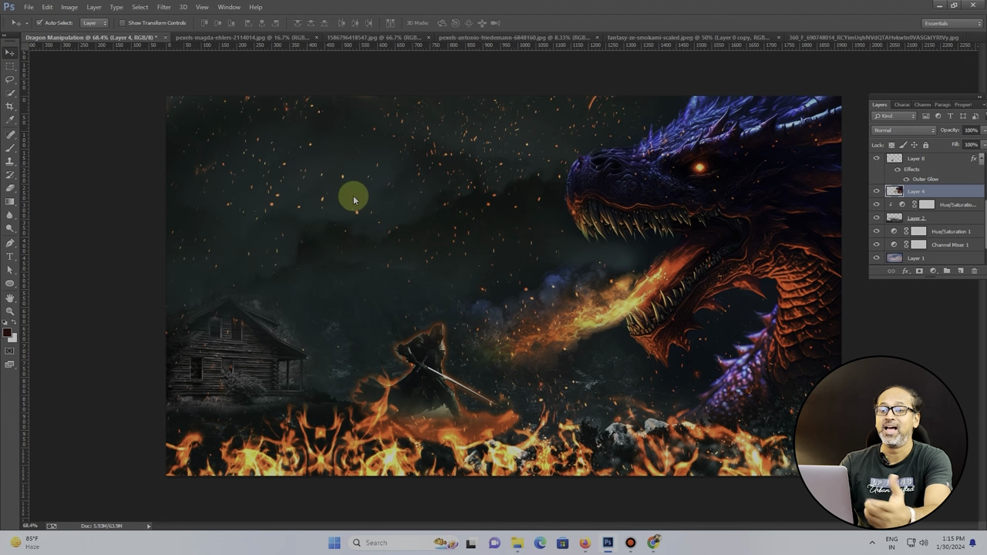
# Step: Stamp a flock of dark birds across the sky above the cabin using the 911 px bird brush
pyautogui.click(10, 146)
pyautogui.click(47, 22)
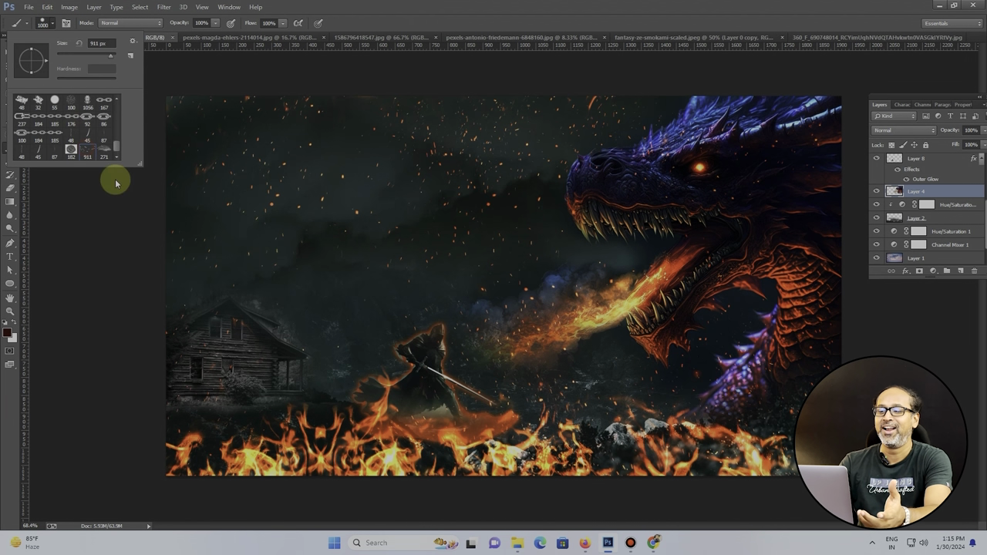
pyautogui.click(365, 188)
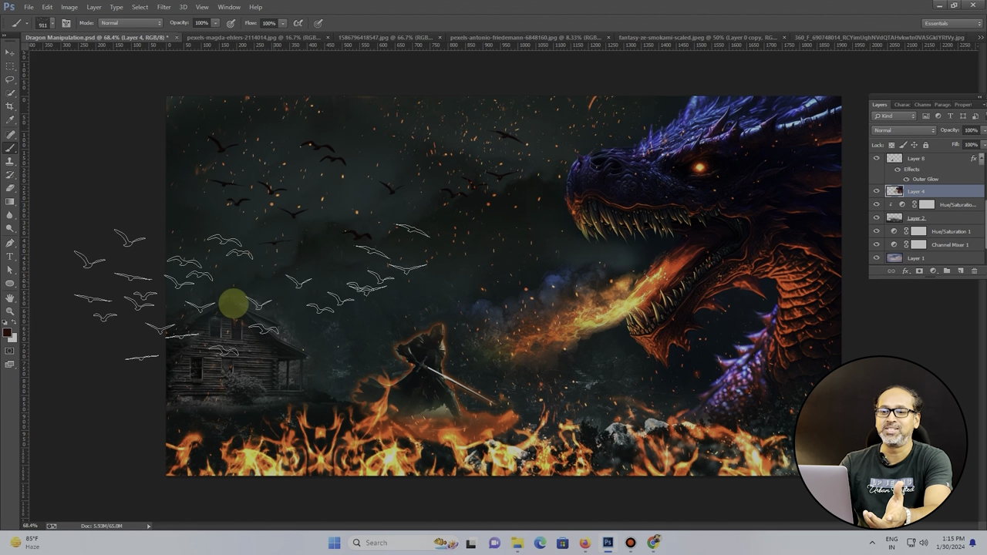
# Step: Undo the last bird stamp and stamp the flock again across the sky above the cabin on a new layer
pyautogui.click(9, 52)
pyautogui.hotkey('ctrl', 'z')
pyautogui.hotkey('ctrl', 'shift', 'n')
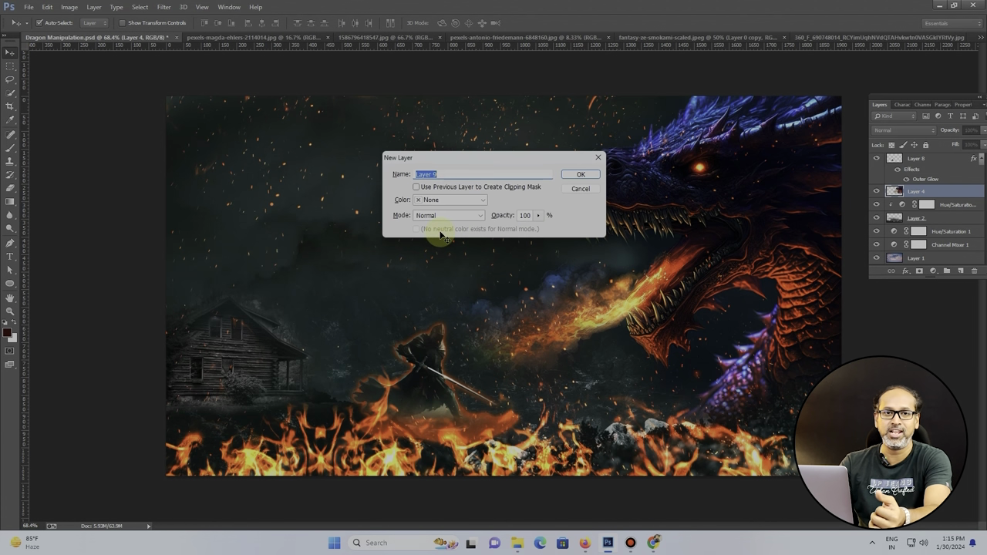
pyautogui.press('Return')
pyautogui.click(9, 148)
pyautogui.click(347, 179)
# Step: Add an Outer Glow layer style to the birds layer and set its glow colour to orange-red #ff4121
pyautogui.click(10, 53)
pyautogui.rightClick(952, 191)
pyautogui.click(886, 102)
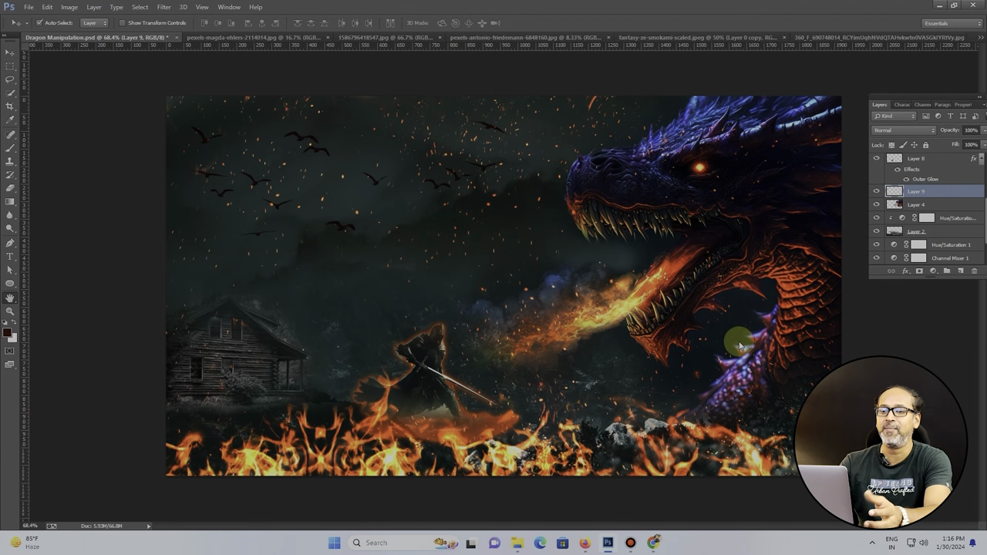
pyautogui.click(637, 310)
pyautogui.click(732, 225)
pyautogui.moveTo(513, 423); pyautogui.dragTo(386, 177)
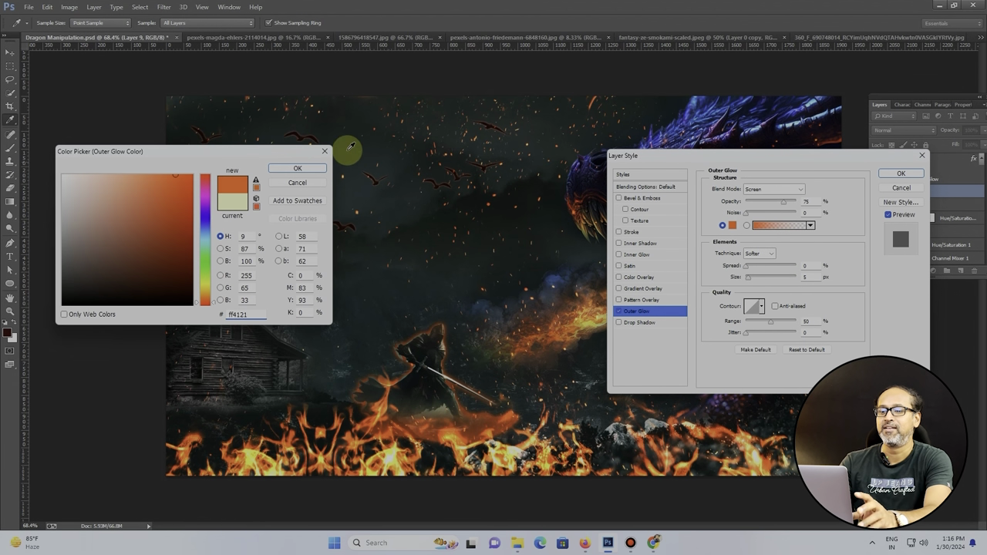
pyautogui.click(297, 168)
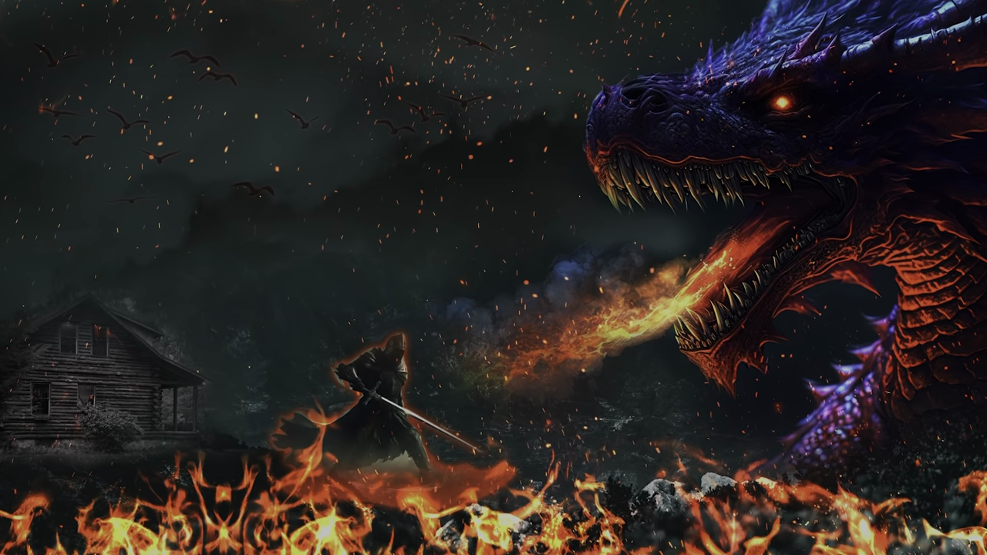